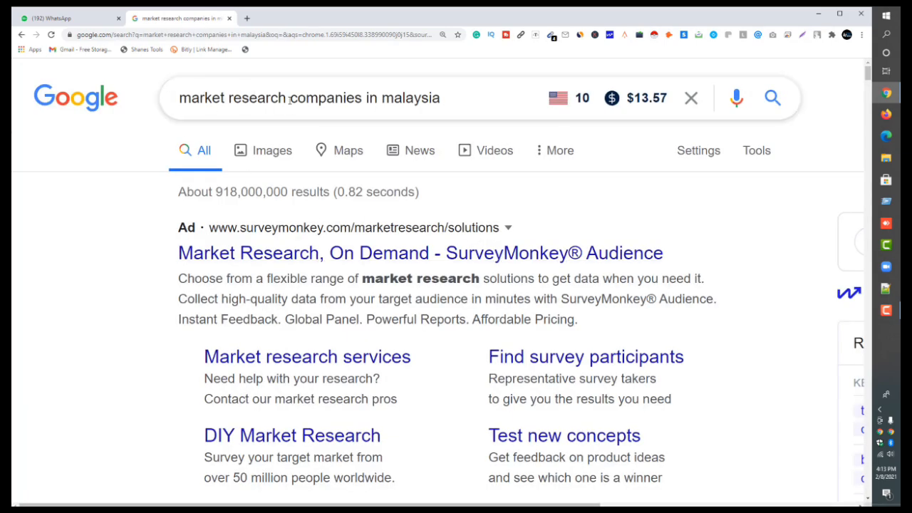
# - Examine the ads and local business entries in the search results for "market research companies in malaysia"
pyautogui.moveTo(455, 98); pyautogui.dragTo(157, 126)
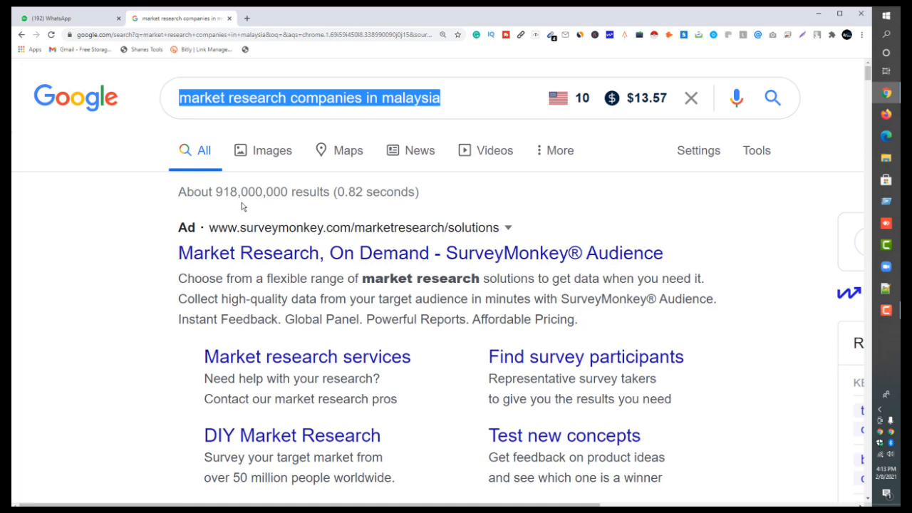
pyautogui.scroll(-1, 245, 209)
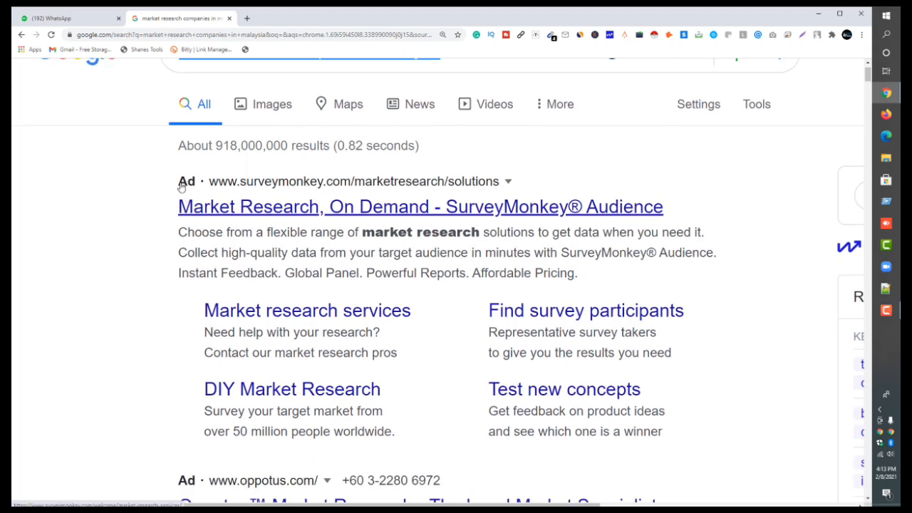
pyautogui.scroll(-2, 184, 394)
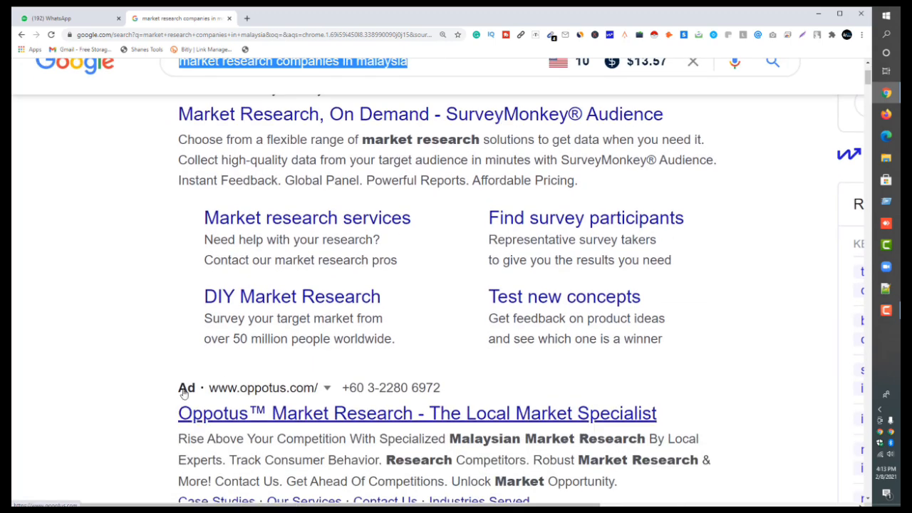
pyautogui.scroll(2, 187, 395)
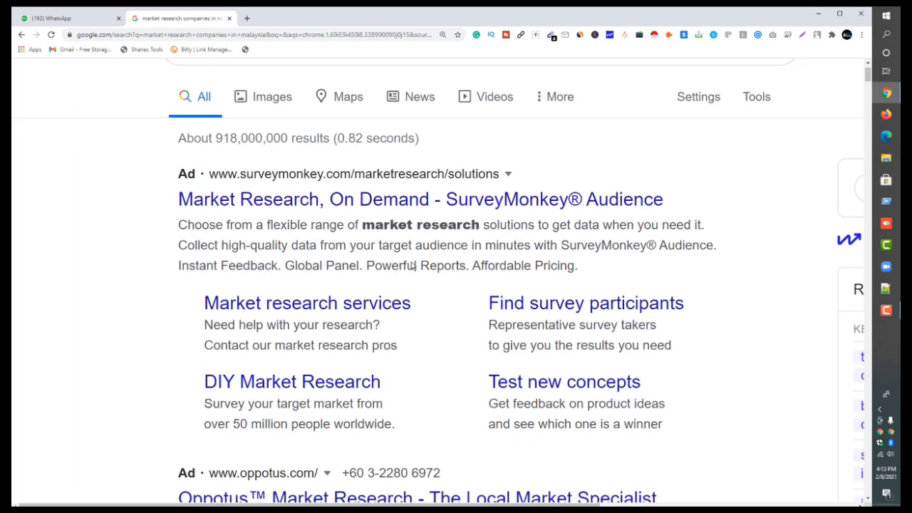
pyautogui.scroll(-7, 409, 266)
pyautogui.scroll(-2, 445, 268)
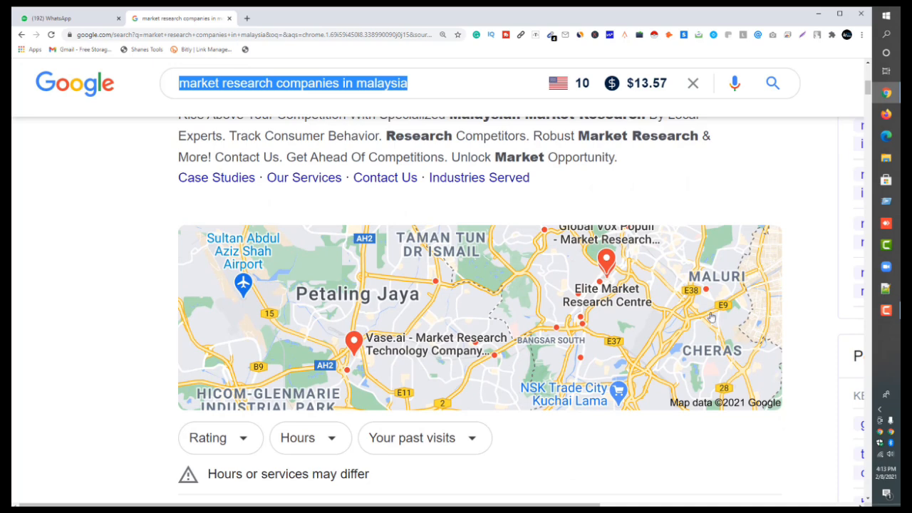
pyautogui.scroll(-6, 710, 316)
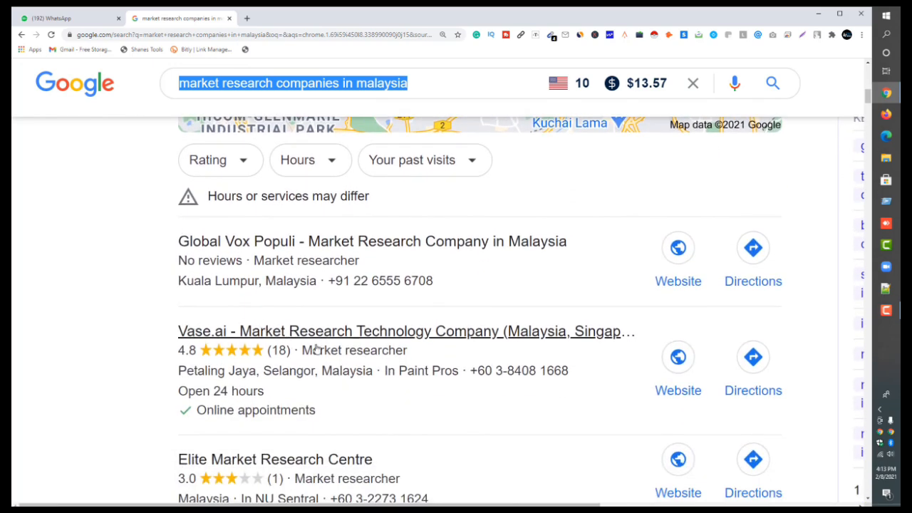
# - Open the full local business listing with its map from the Vase.ai entry in the search results
pyautogui.hotkey('ctrl', '-')
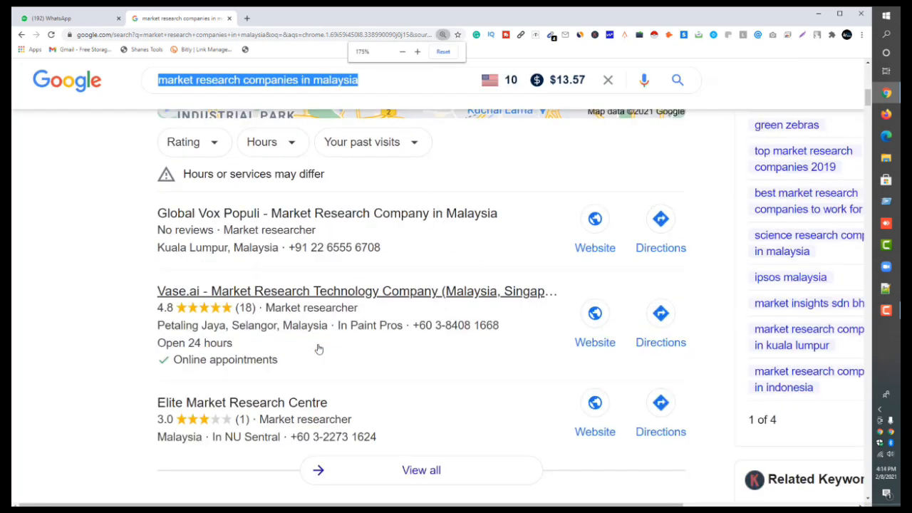
pyautogui.scroll(3, 355, 358)
pyautogui.scroll(-7, 354, 311)
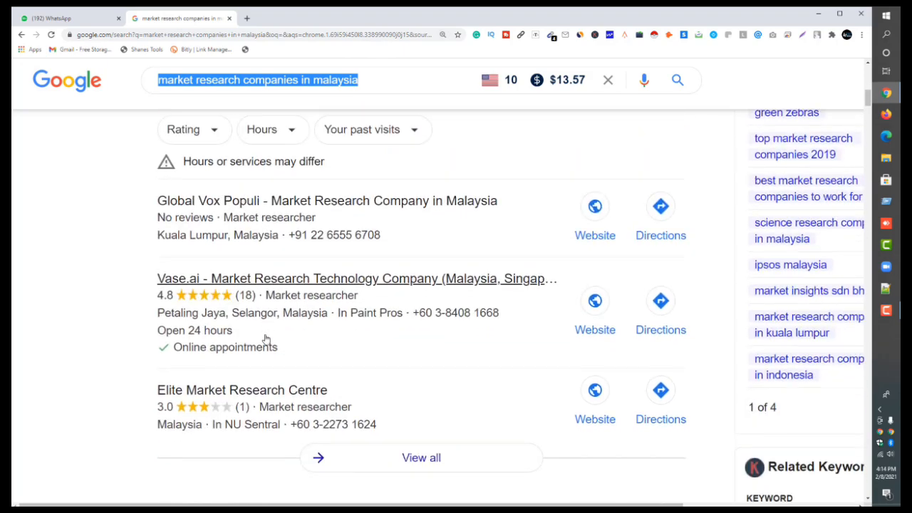
pyautogui.click(418, 286)
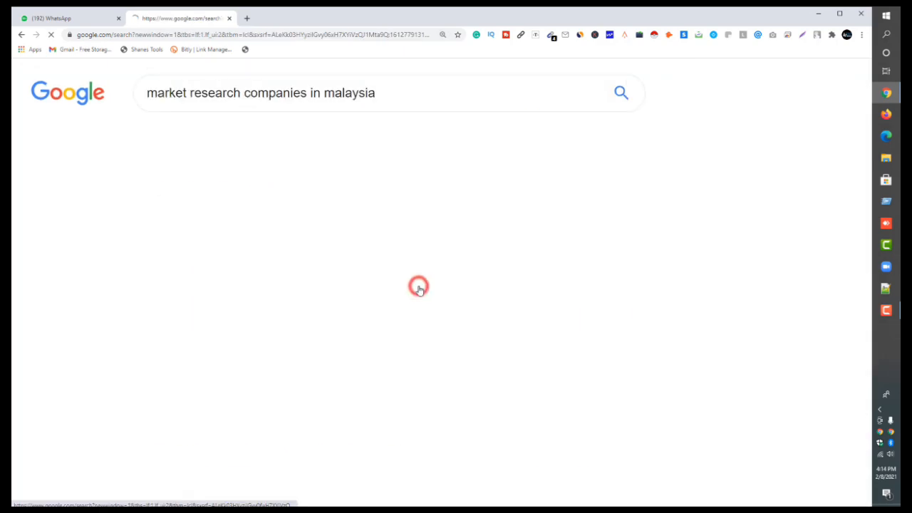
# - Review the local business listing, and crawl its result pages with the Instant Data Scraper extension
pyautogui.scroll(-10, 197, 281)
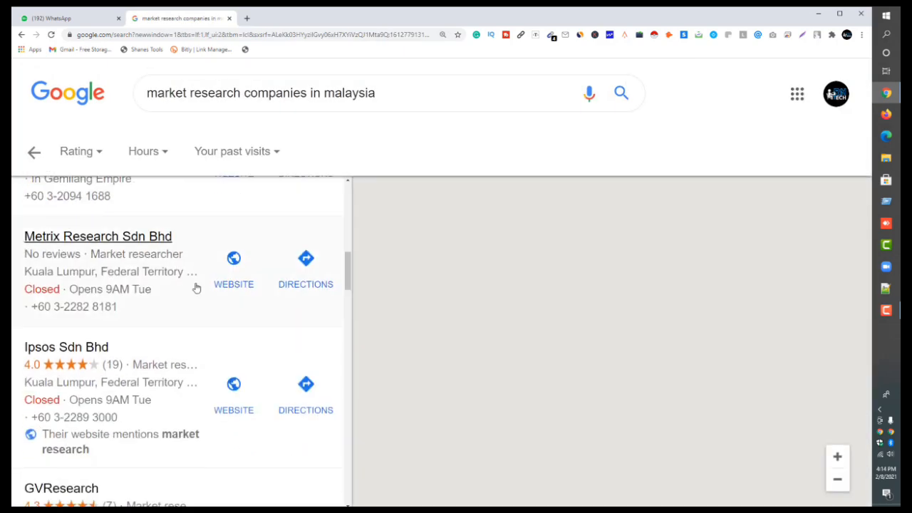
pyautogui.scroll(-8, 198, 292)
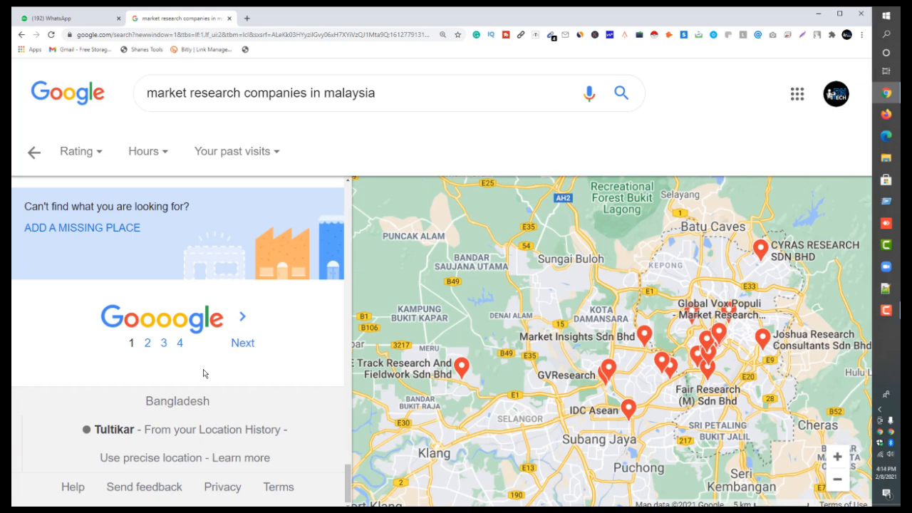
pyautogui.scroll(5, 211, 368)
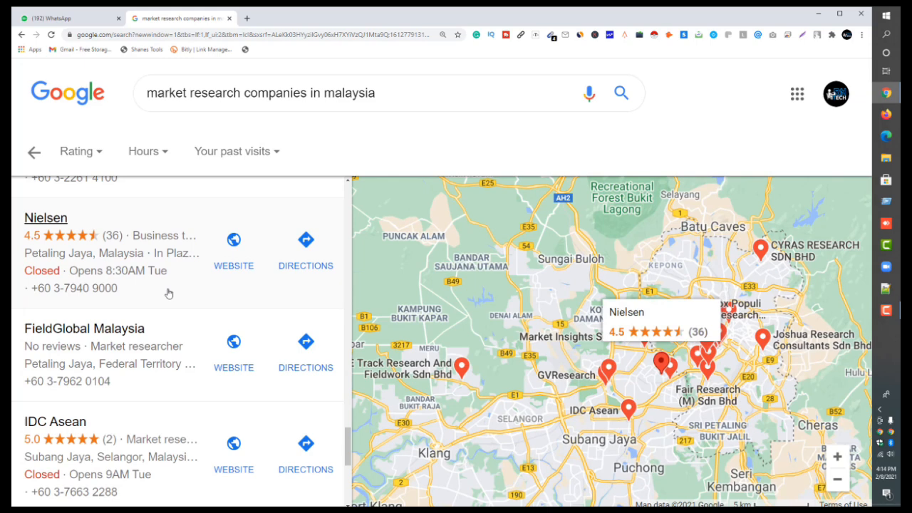
pyautogui.click(655, 34)
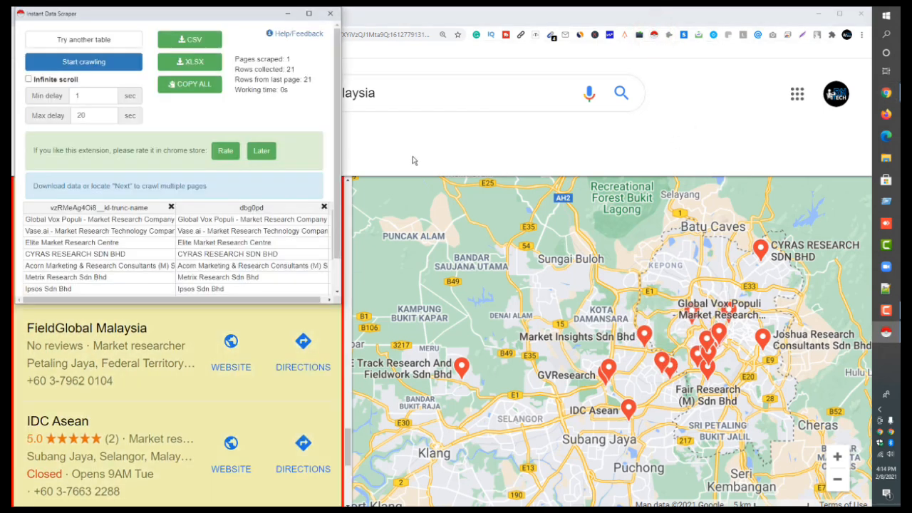
pyautogui.click(84, 63)
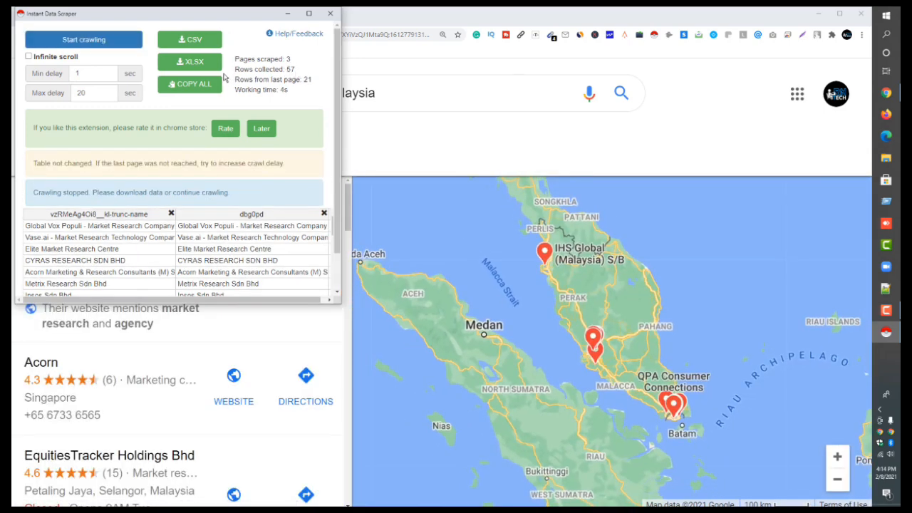
# - Export the scraped rows as XLSX and open the file in Excel, recovering its contents and enabling editing
pyautogui.click(201, 68)
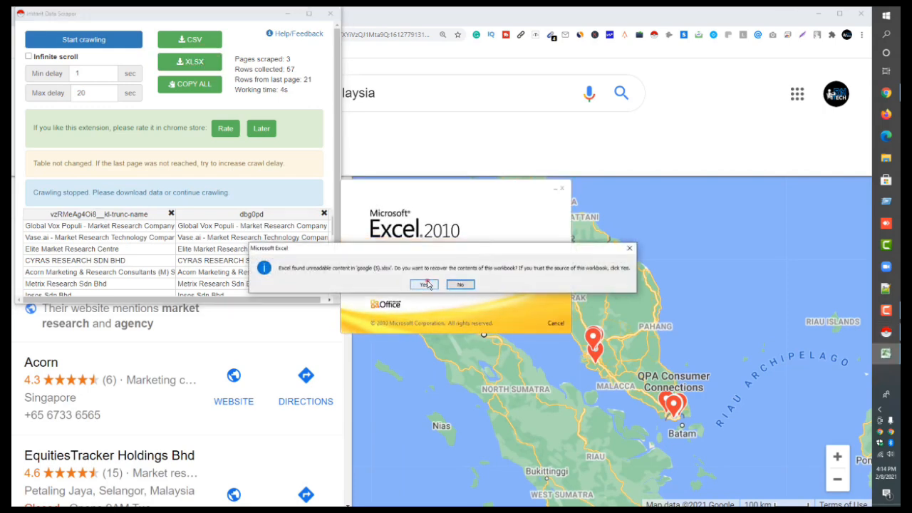
pyautogui.click(424, 284)
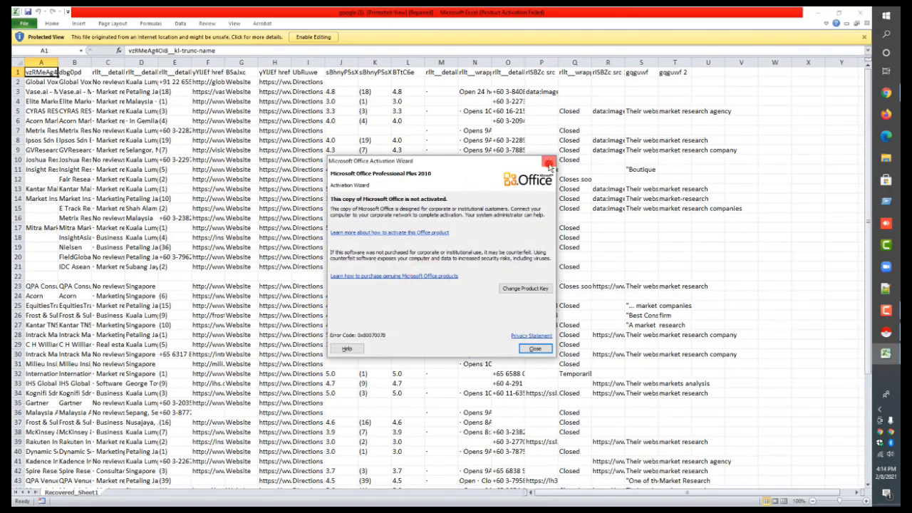
pyautogui.click(548, 164)
pyautogui.click(314, 36)
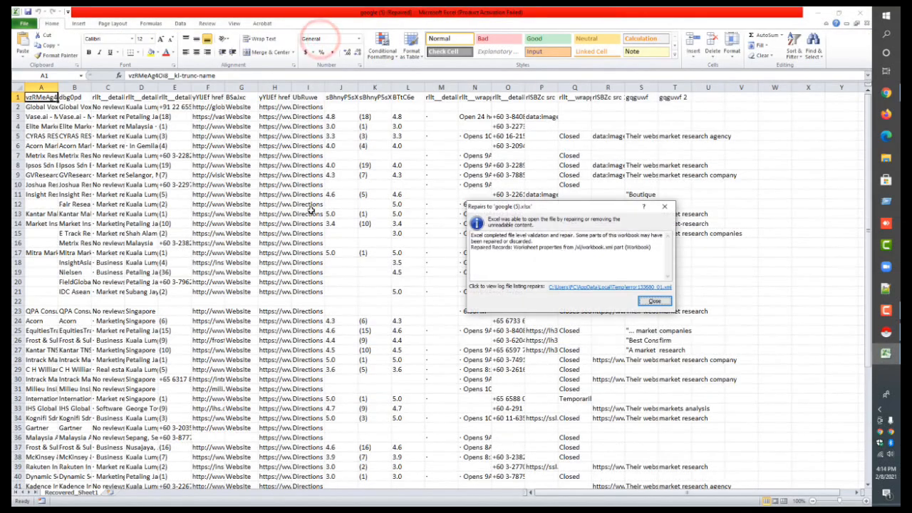
pyautogui.click(664, 206)
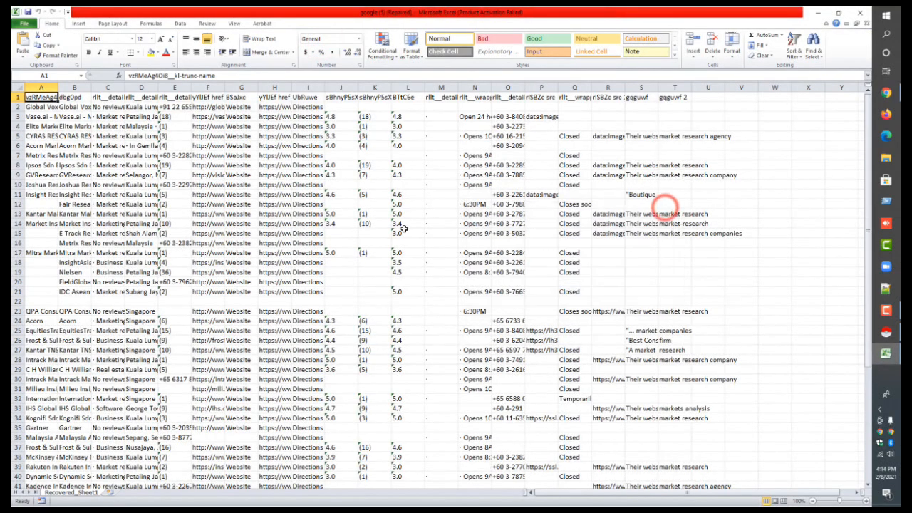
# - Highlight the header cells from A1 to S1 with a yellow fill
pyautogui.scroll(3, 430, 227)
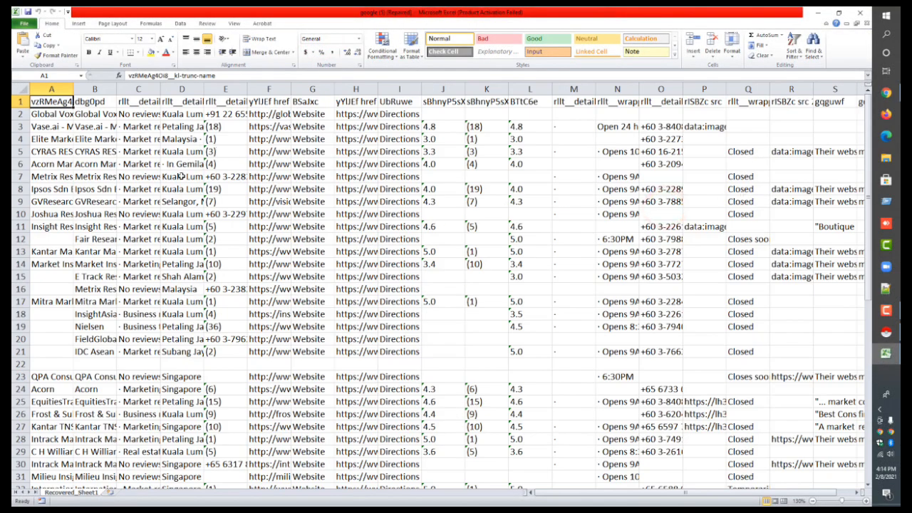
pyautogui.click(44, 88)
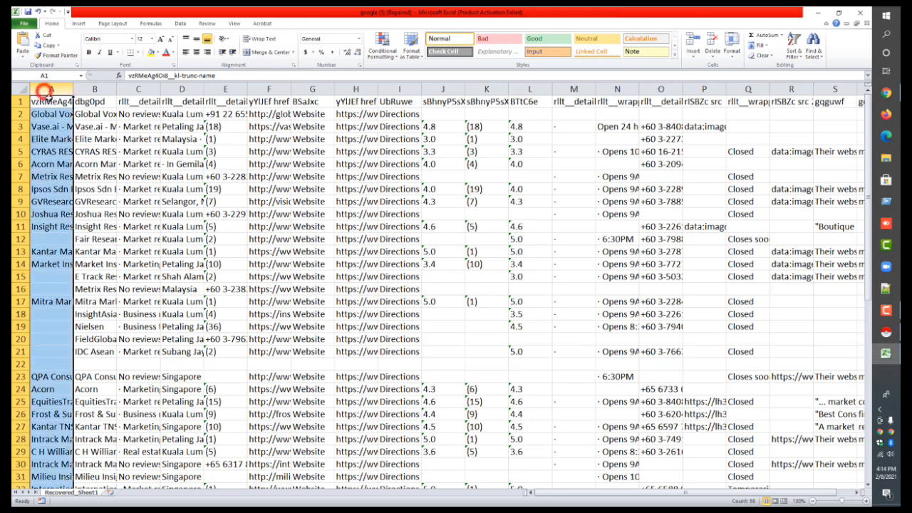
pyautogui.click(54, 228)
pyautogui.click(42, 88)
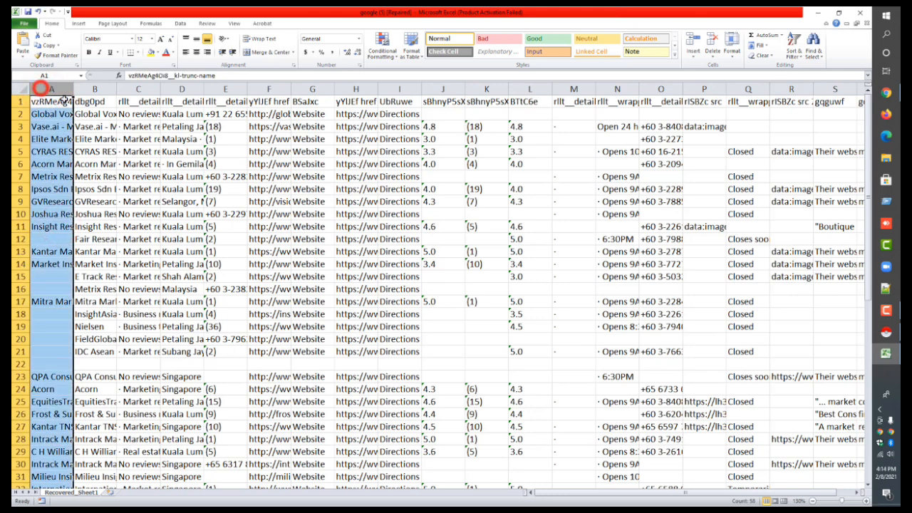
pyautogui.click(94, 89)
pyautogui.moveTo(45, 102); pyautogui.dragTo(840, 98)
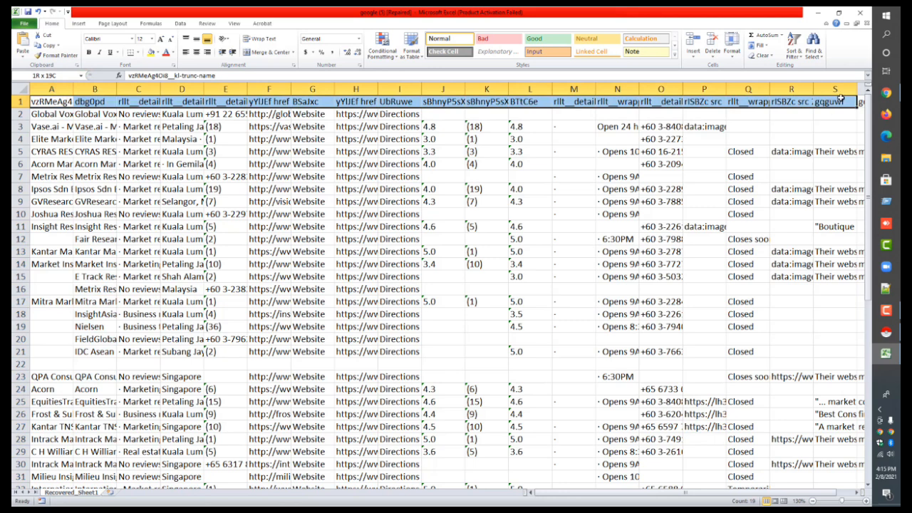
pyautogui.click(152, 57)
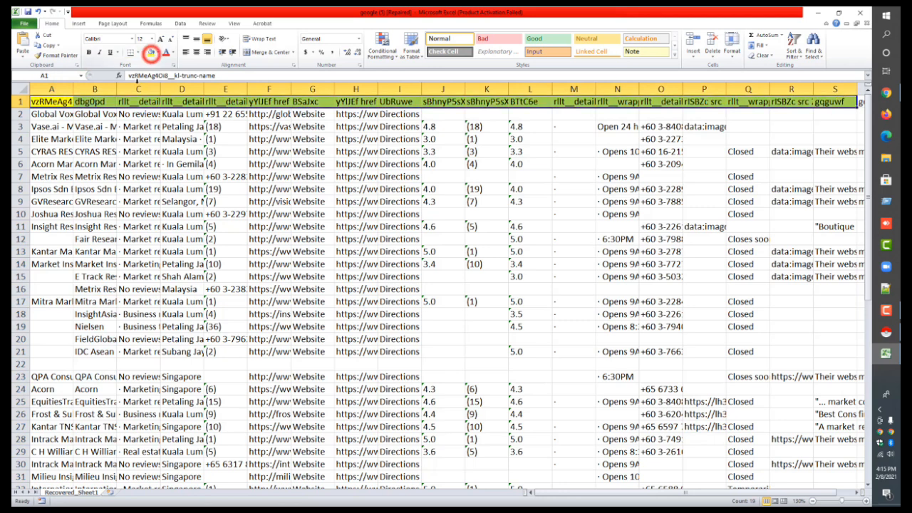
pyautogui.click(75, 114)
# - Delete the incomplete company-name column A and the neighbouring column of business categories and "No reviews" text
pyautogui.click(50, 88)
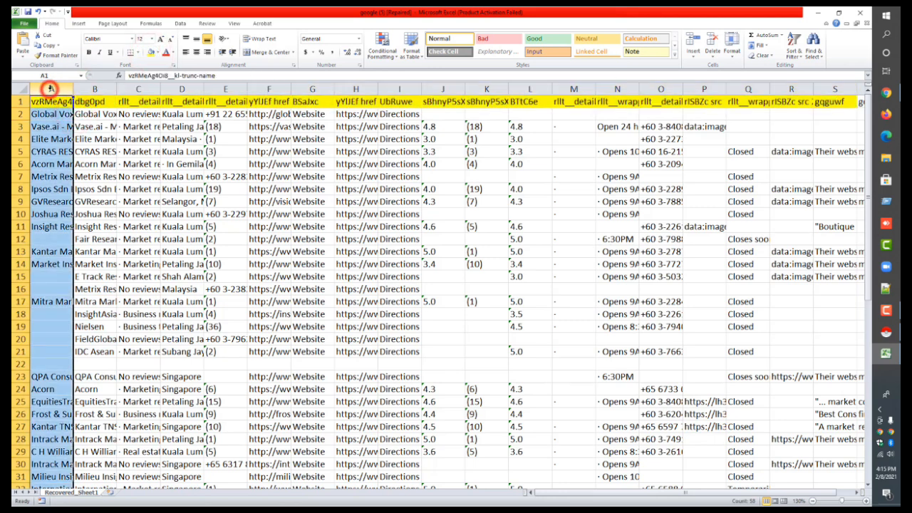
pyautogui.rightClick(50, 88)
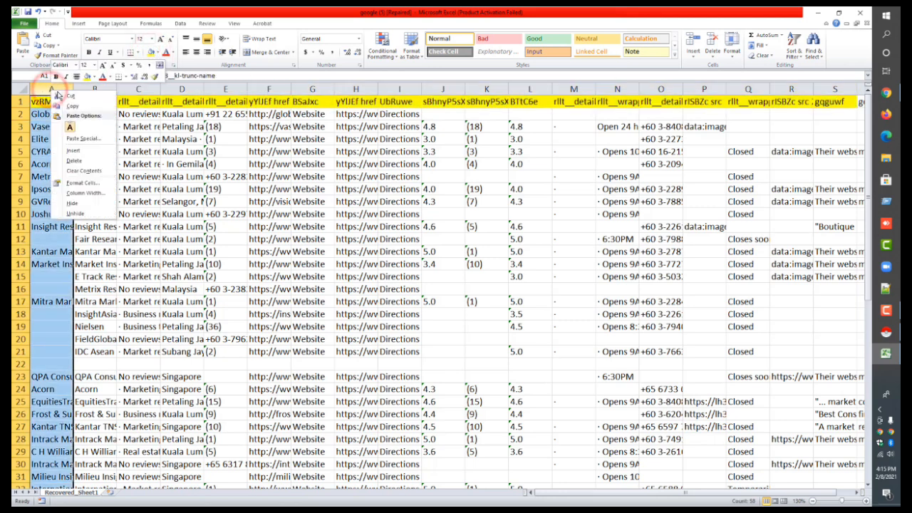
pyautogui.click(74, 160)
pyautogui.click(92, 88)
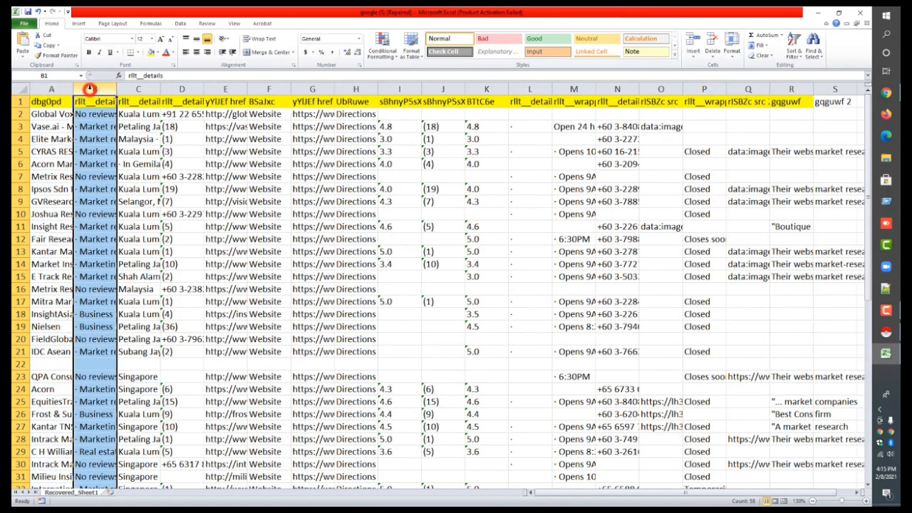
pyautogui.rightClick(93, 88)
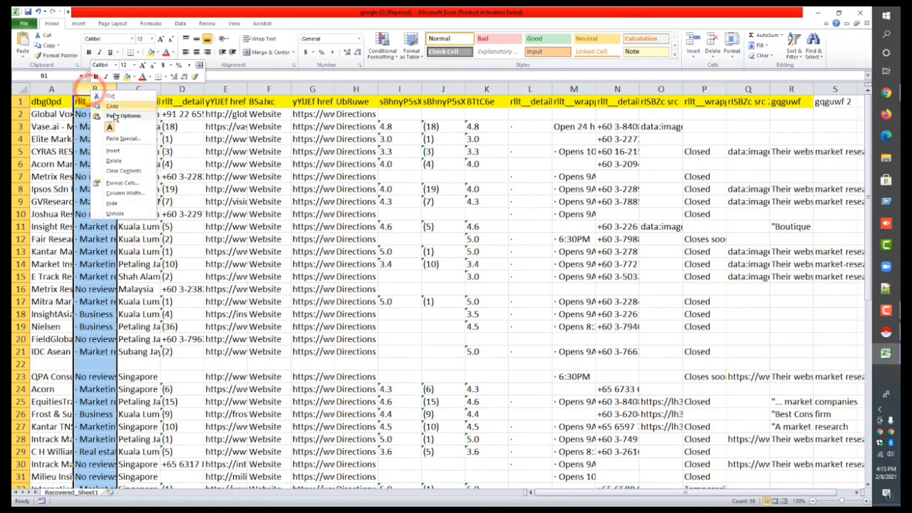
pyautogui.click(114, 161)
pyautogui.click(113, 198)
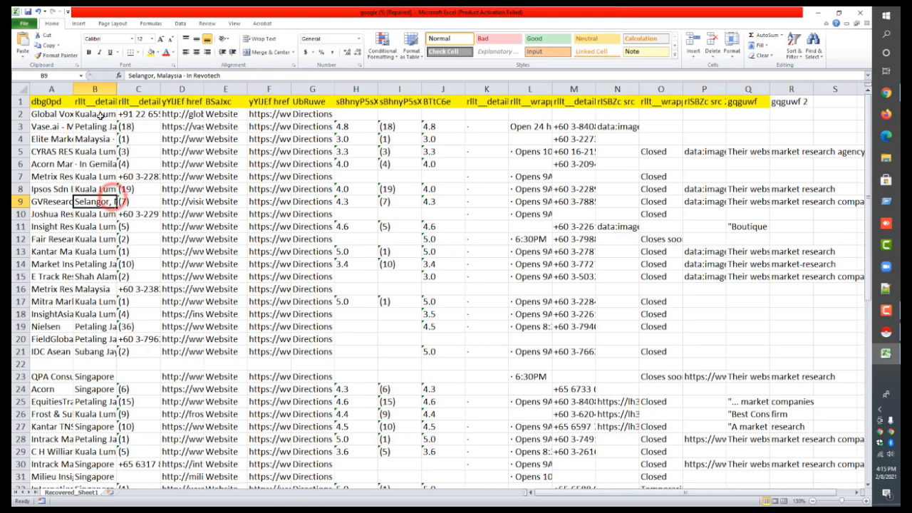
# - Delete the column mixing review counts with phone numbers and the column of repeated "Website" labels, keeping the website URLs
pyautogui.click(99, 116)
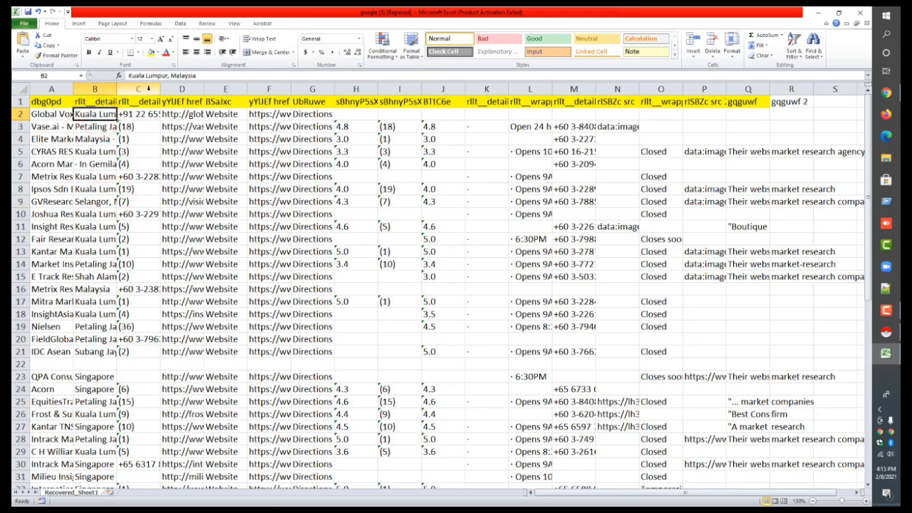
pyautogui.click(147, 87)
pyautogui.rightClick(147, 89)
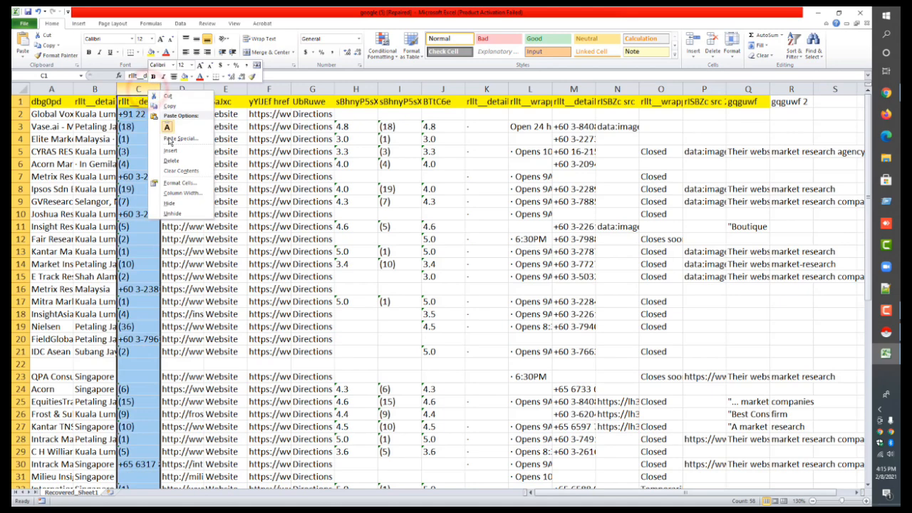
pyautogui.click(172, 161)
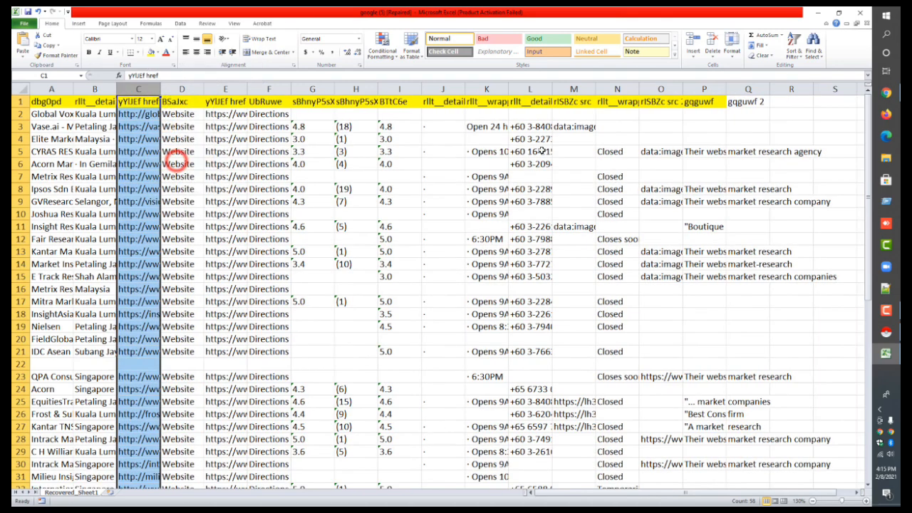
pyautogui.click(147, 114)
pyautogui.click(178, 88)
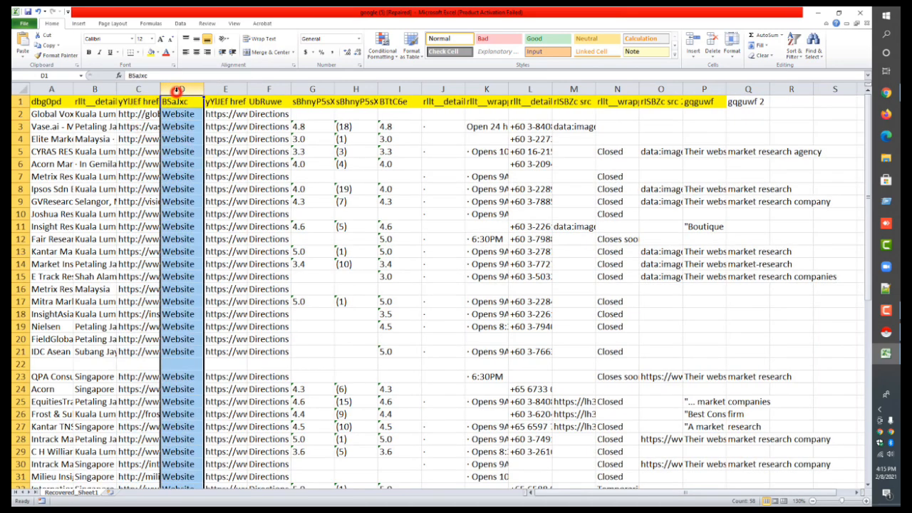
pyautogui.rightClick(178, 89)
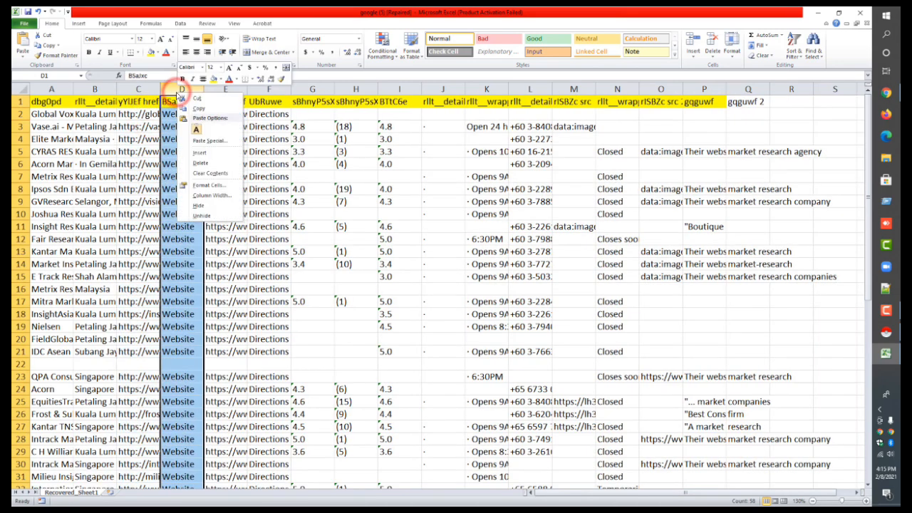
pyautogui.click(200, 163)
pyautogui.click(189, 215)
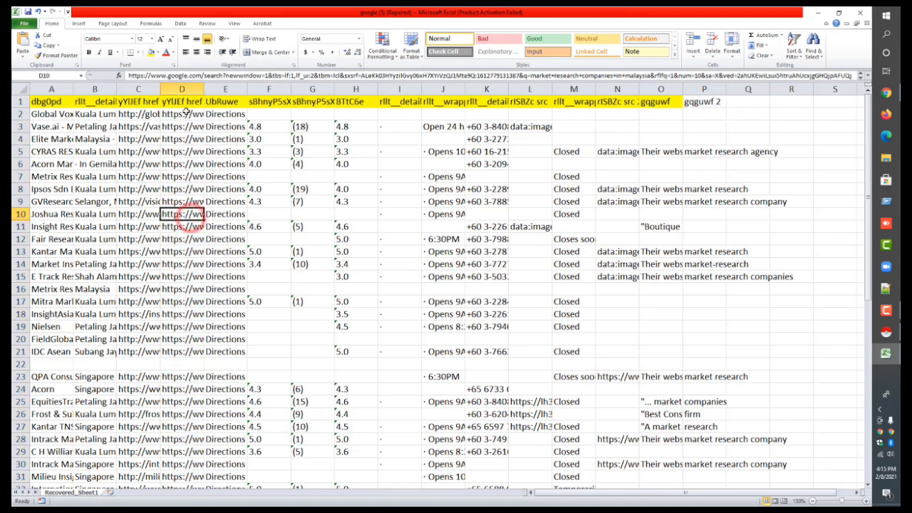
# - Delete column D, which holds the Google directions URLs, keeping the company website URLs in column C
pyautogui.click(183, 87)
pyautogui.rightClick(182, 87)
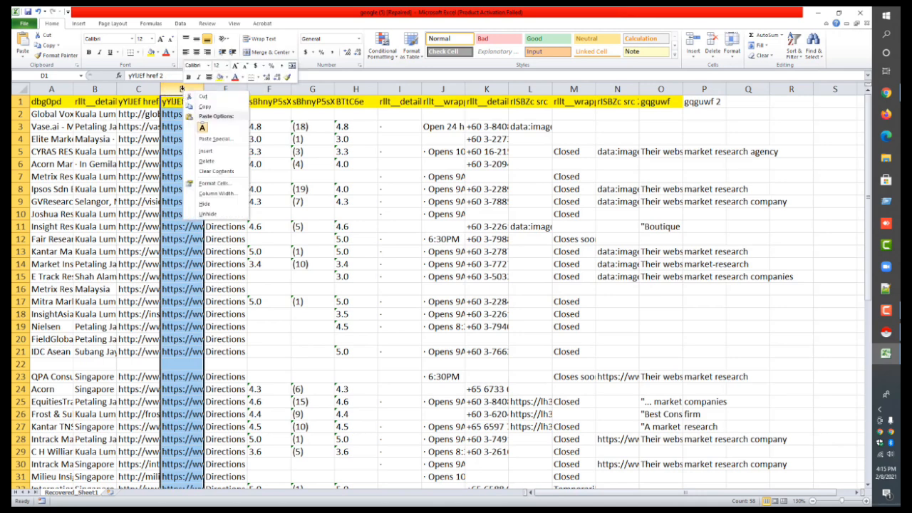
pyautogui.click(207, 163)
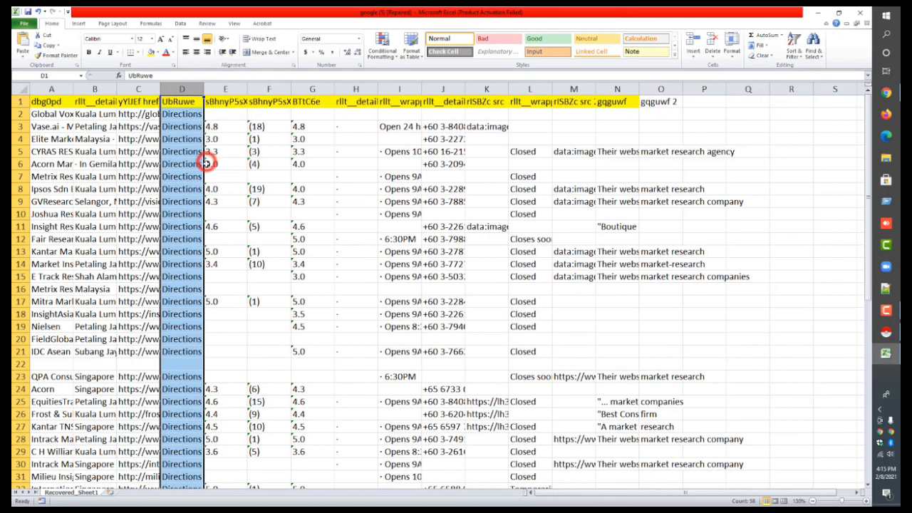
# - Delete columns D to I with the "Directions" labels, ratings, review counts, dot separators and opening hours
pyautogui.click(397, 118)
pyautogui.moveTo(190, 90); pyautogui.dragTo(356, 89)
pyautogui.click(388, 89)
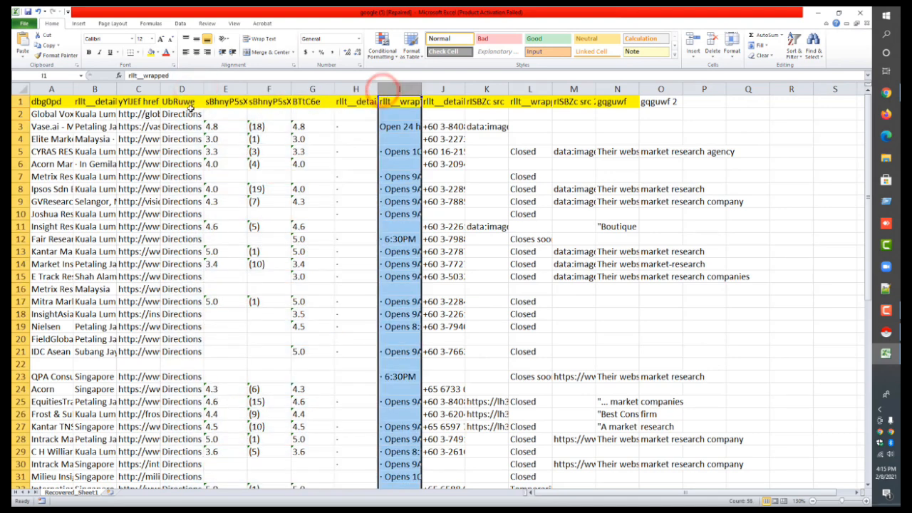
pyautogui.moveTo(167, 91); pyautogui.dragTo(401, 101)
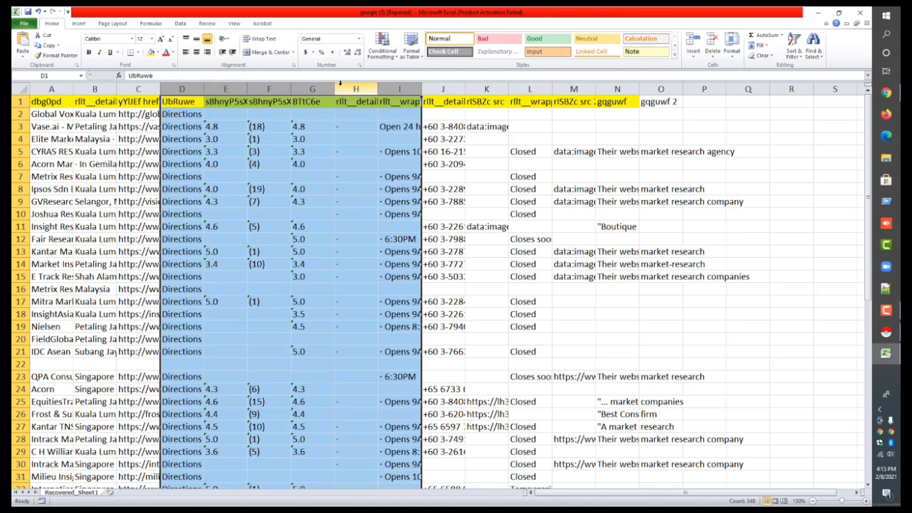
pyautogui.rightClick(346, 92)
pyautogui.click(368, 161)
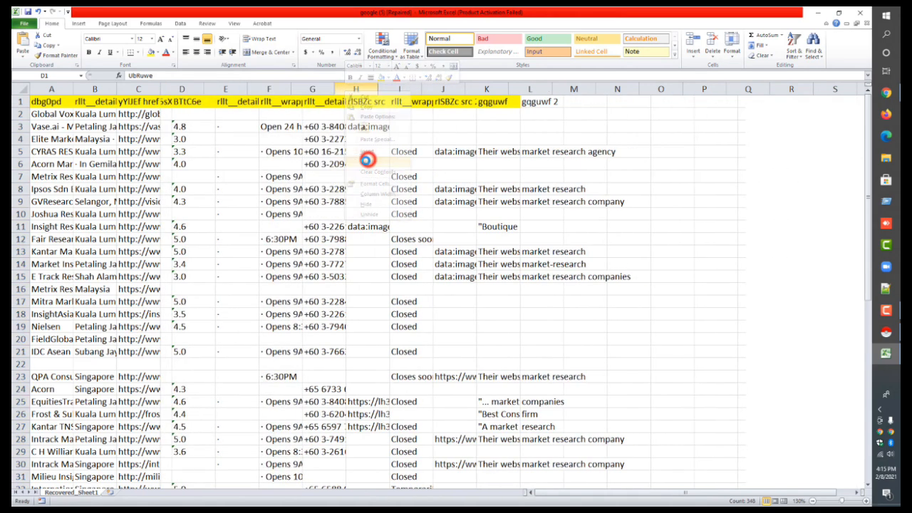
# - Delete columns E to J after the phone numbers, covering image sources, open/closed status and website-mention snippets
pyautogui.moveTo(232, 91); pyautogui.dragTo(428, 86)
pyautogui.rightClick(267, 91)
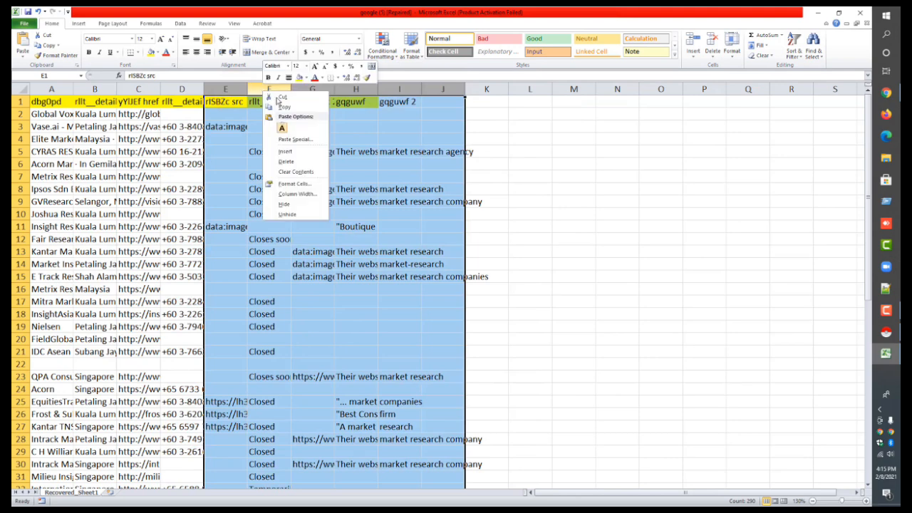
pyautogui.click(286, 161)
pyautogui.click(285, 238)
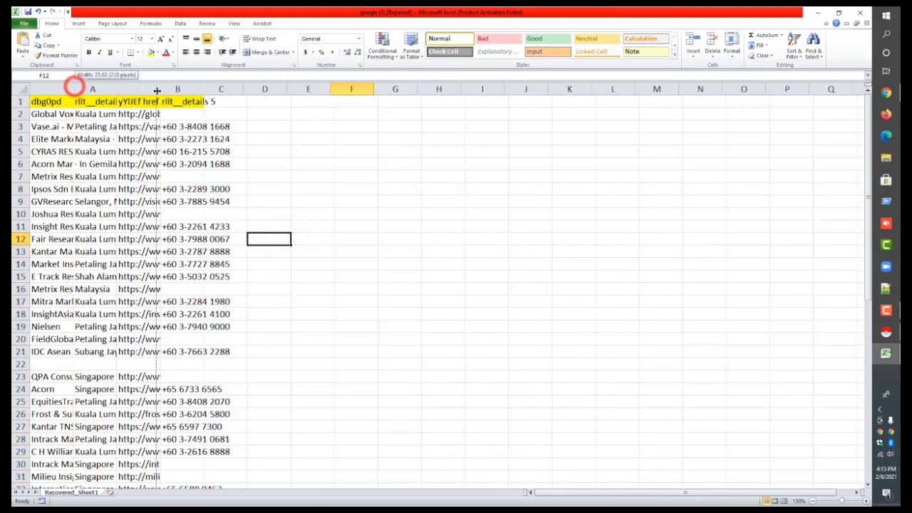
# - Widen column A to show more of the names and rename its header to "Company Name"
pyautogui.doubleClick(74, 85)
pyautogui.click(61, 114)
pyautogui.click(57, 102)
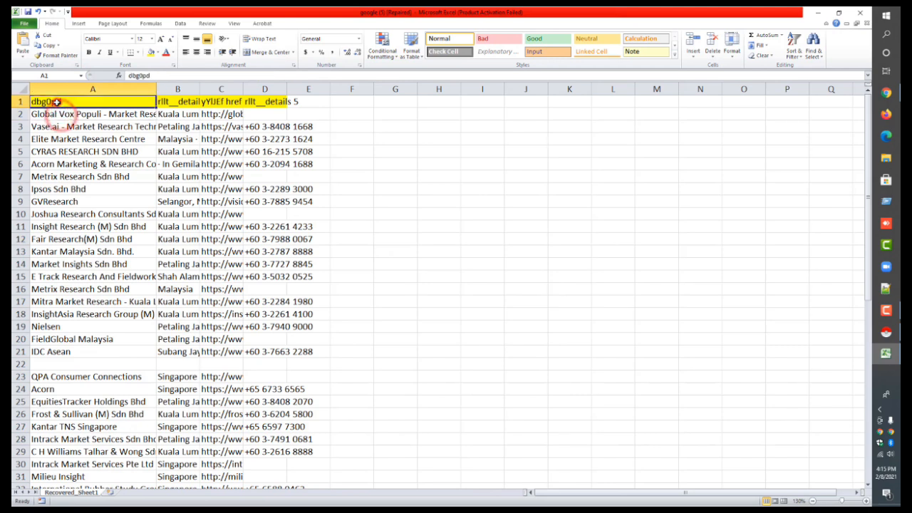
pyautogui.doubleClick(64, 101)
pyautogui.doubleClick(68, 102)
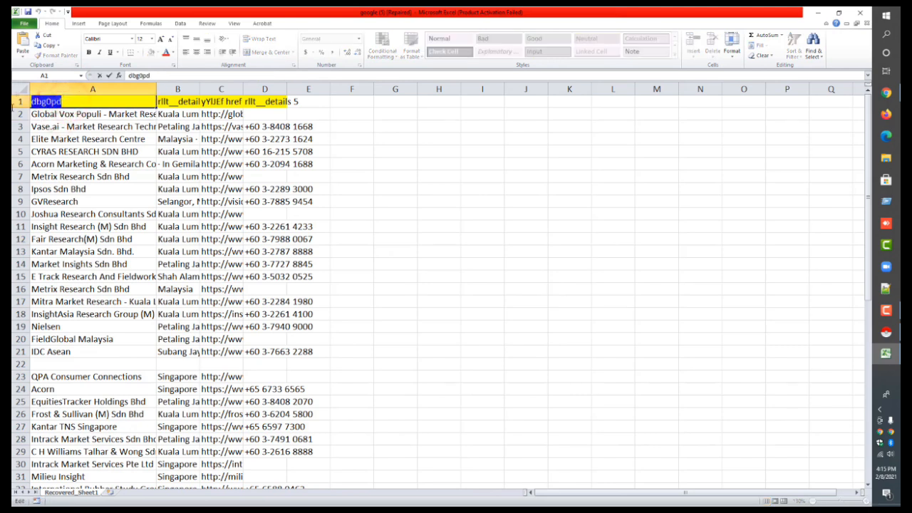
pyautogui.write('Company Name')
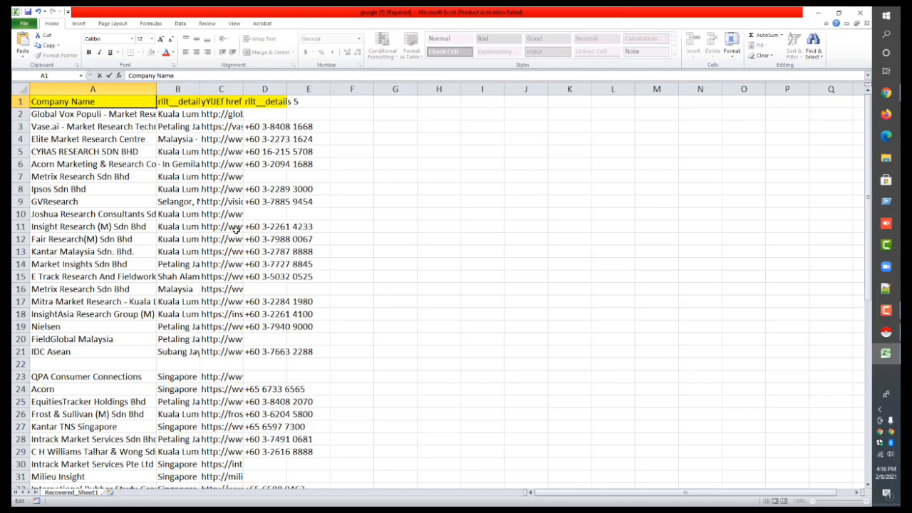
pyautogui.click(217, 213)
# - Rename the header in cell B1 to "Address"
pyautogui.click(175, 101)
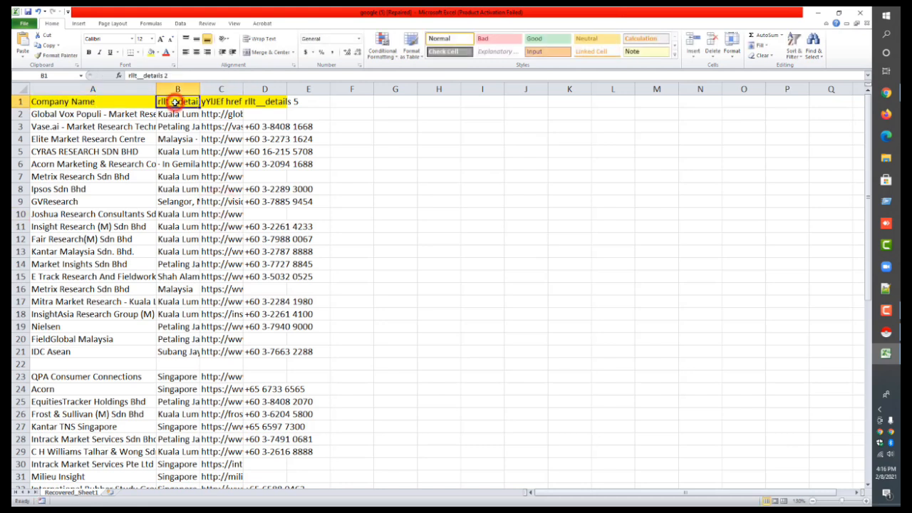
pyautogui.doubleClick(174, 102)
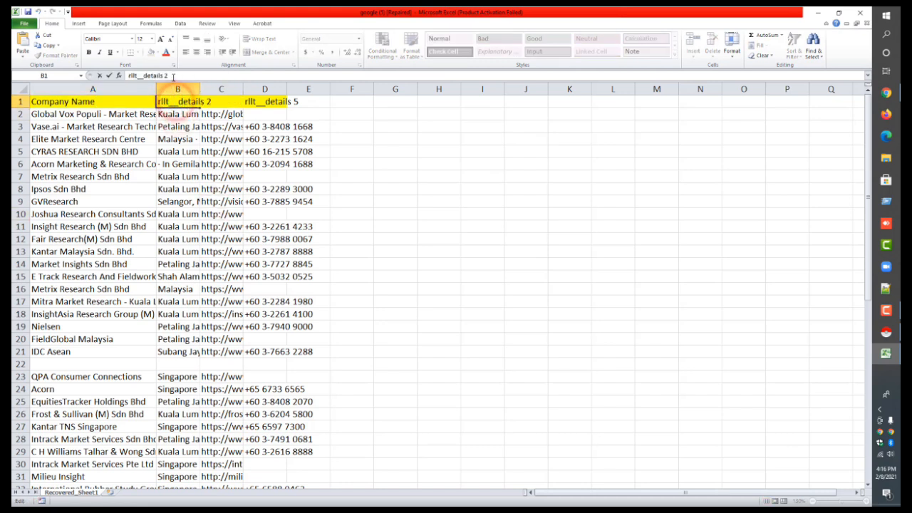
pyautogui.tripleClick(173, 75)
pyautogui.write('Address')
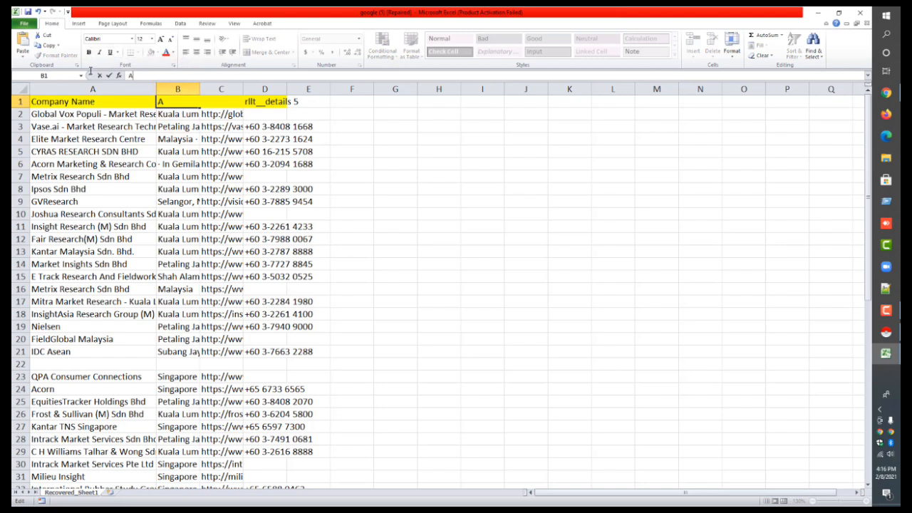
pyautogui.click(239, 154)
# - Rename the header of the URL column in cell C1 to "Website"
pyautogui.click(234, 114)
pyautogui.doubleClick(225, 101)
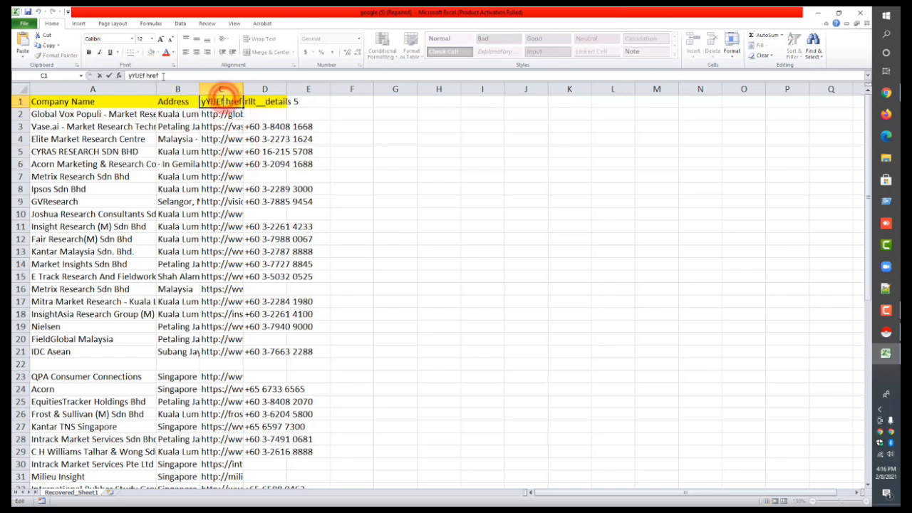
pyautogui.tripleClick(159, 76)
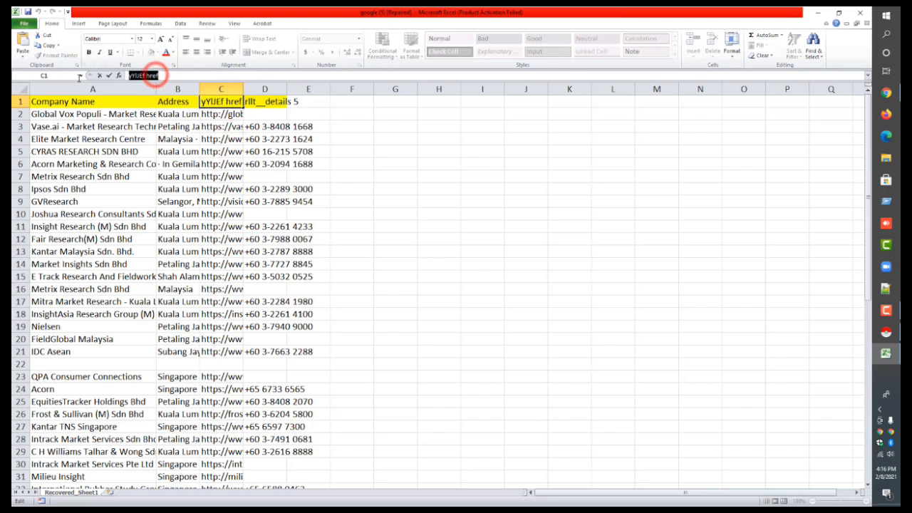
pyautogui.write('Website')
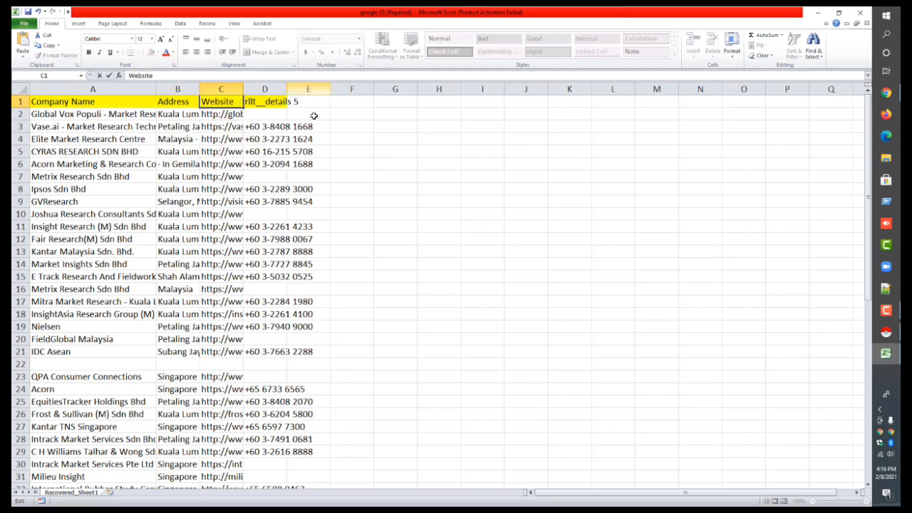
pyautogui.click(271, 158)
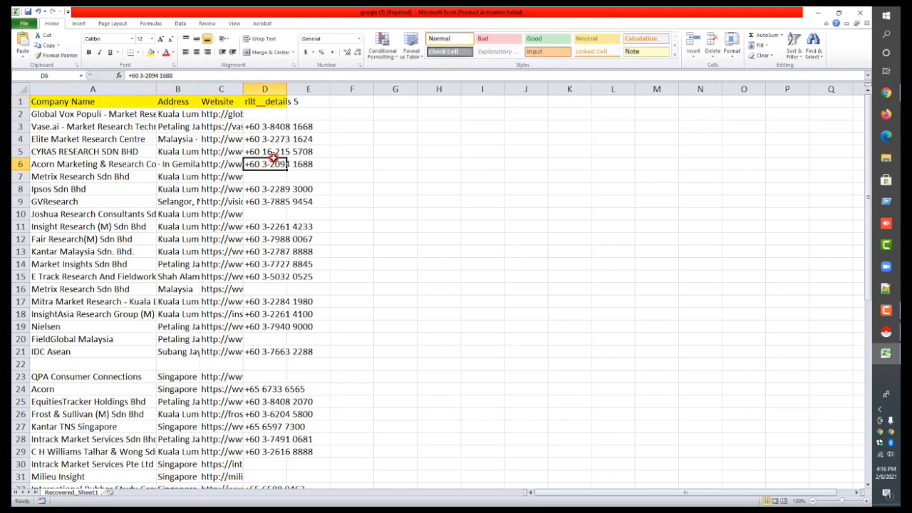
# - Rename the header of the phone number column in cell D1 to "Phone"
pyautogui.click(268, 102)
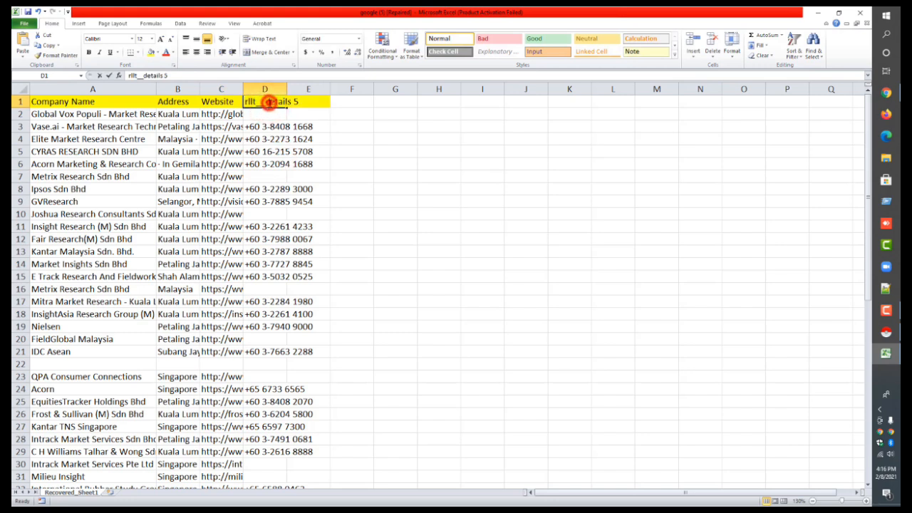
pyautogui.doubleClick(268, 102)
pyautogui.moveTo(175, 76); pyautogui.dragTo(91, 73)
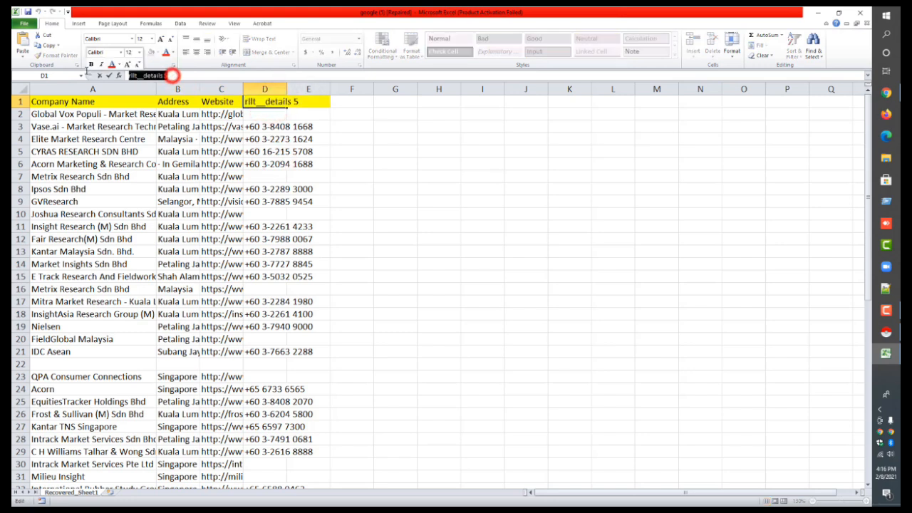
pyautogui.write('Pho')
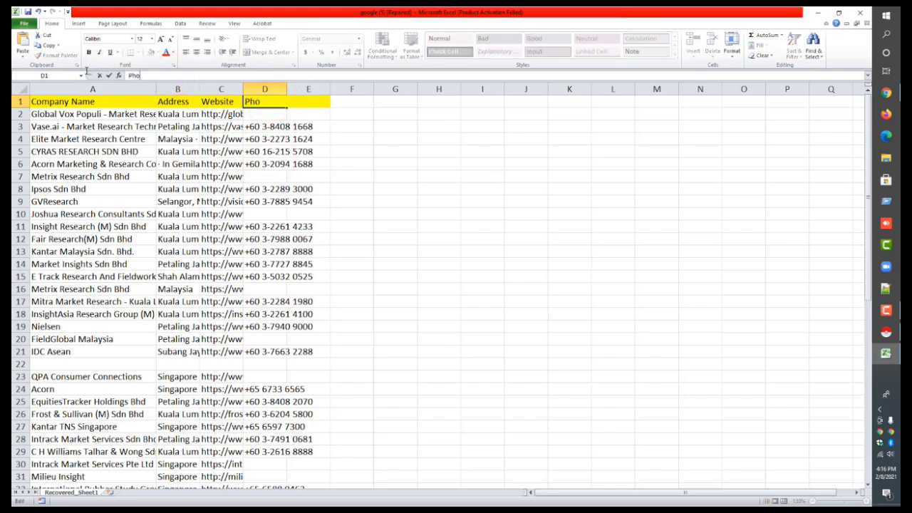
pyautogui.write('ne')
pyautogui.click(307, 202)
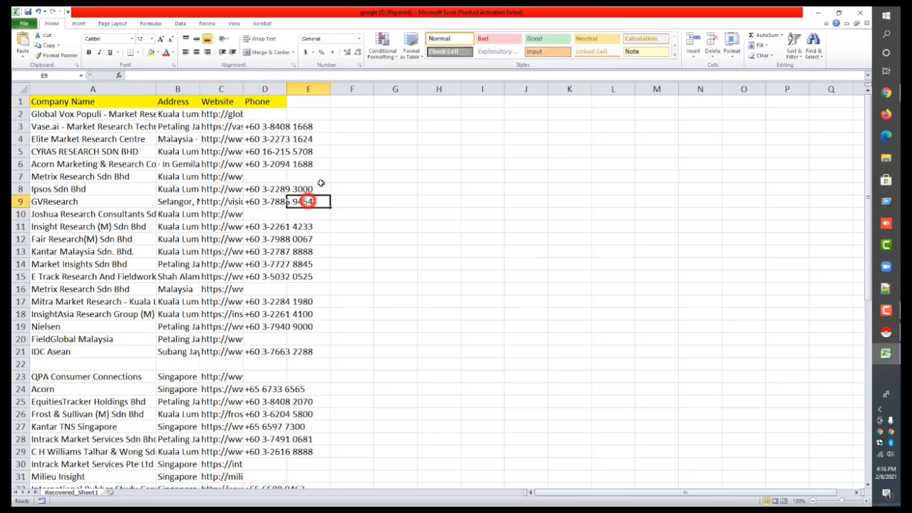
# - Widen the Phone and Website columns so the numbers fit and more of each URL shows
pyautogui.moveTo(287, 88); pyautogui.dragTo(329, 89)
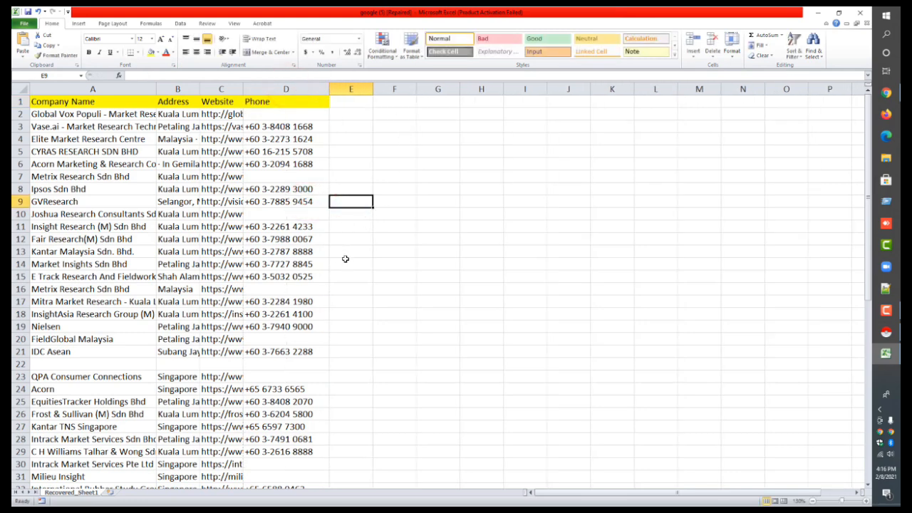
pyautogui.moveTo(243, 89); pyautogui.dragTo(265, 89)
pyautogui.moveTo(265, 89); pyautogui.dragTo(290, 90)
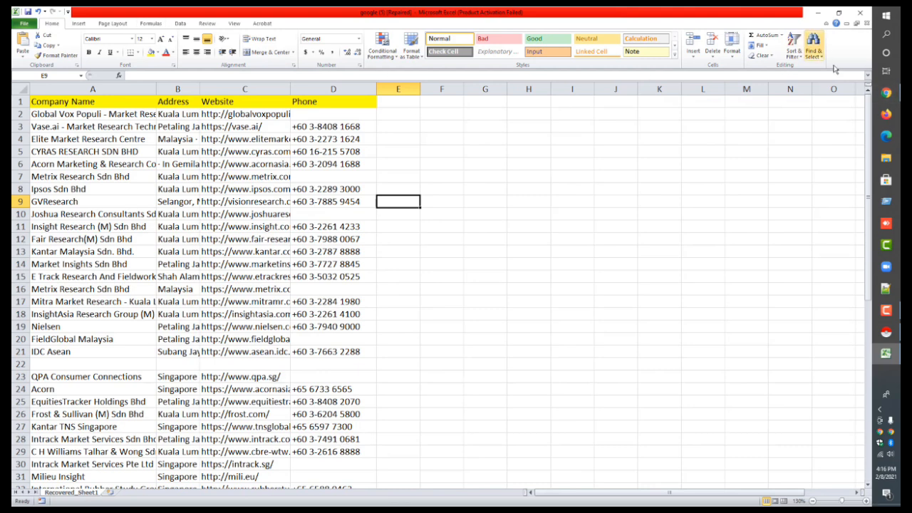
# - Switch to Chrome and change the Google local search to "market research companies in singapore"
pyautogui.click(886, 92)
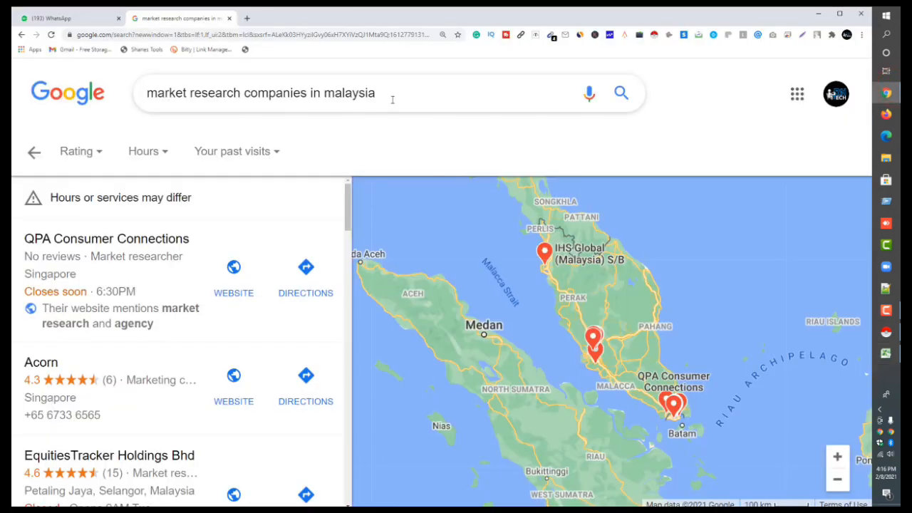
pyautogui.moveTo(373, 92); pyautogui.dragTo(325, 87)
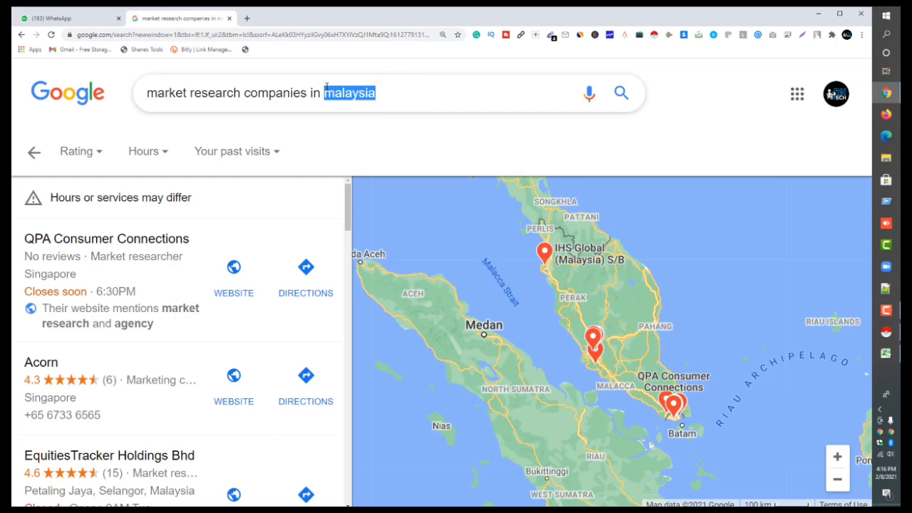
pyautogui.write('sin')
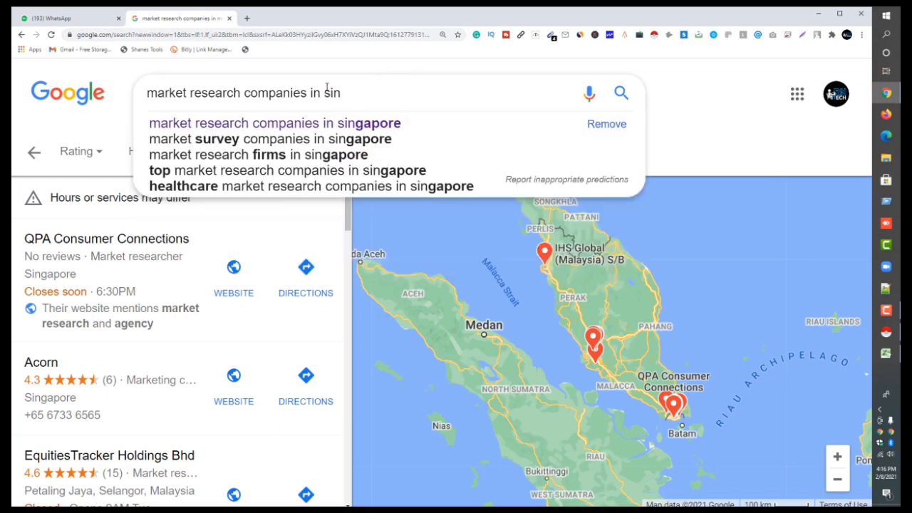
pyautogui.click(362, 123)
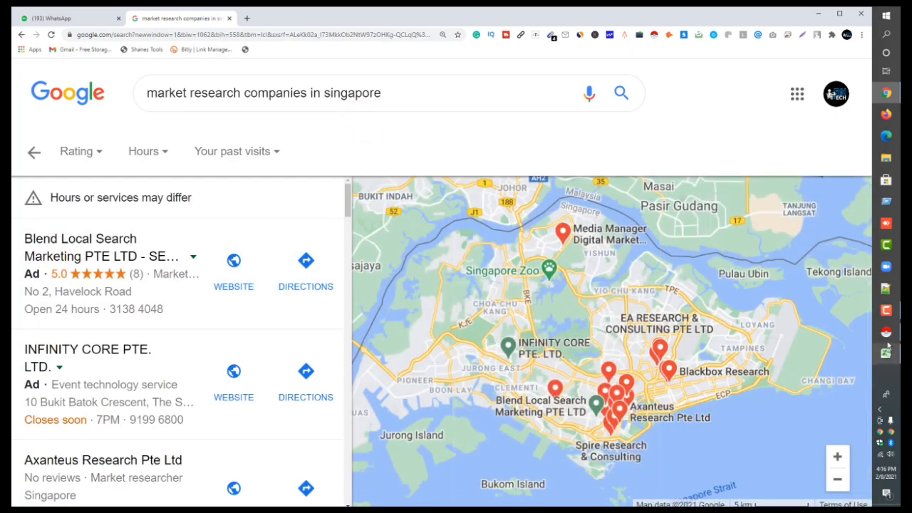
# - Close the old Instant Data Scraper window, relaunch the extension on the Singapore results and start crawling
pyautogui.click(886, 334)
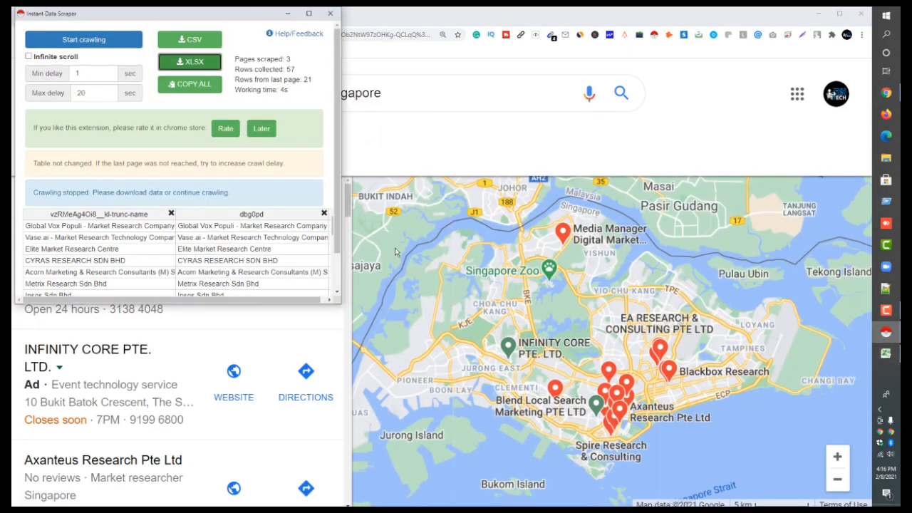
pyautogui.click(329, 13)
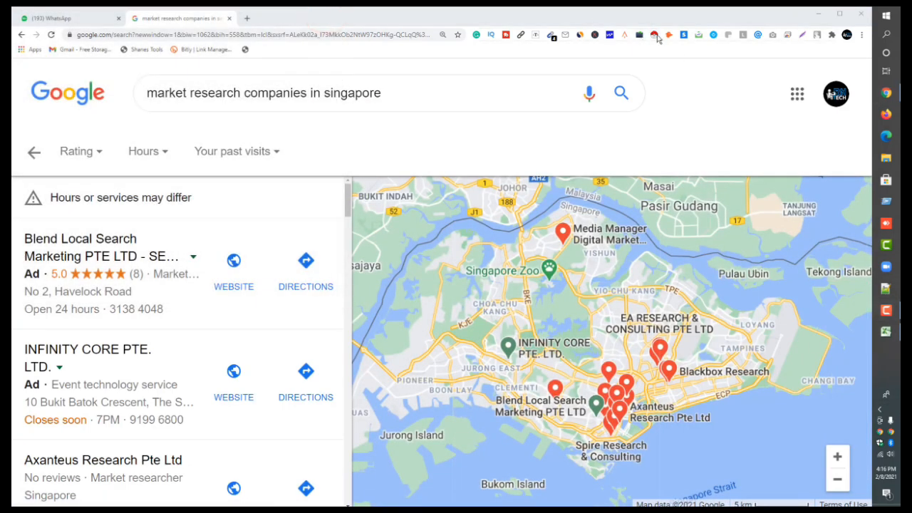
pyautogui.click(656, 37)
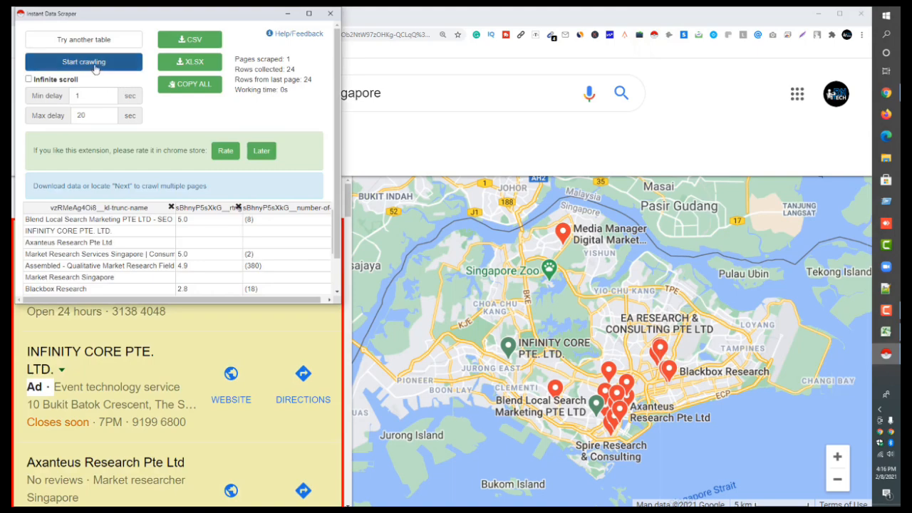
pyautogui.click(84, 62)
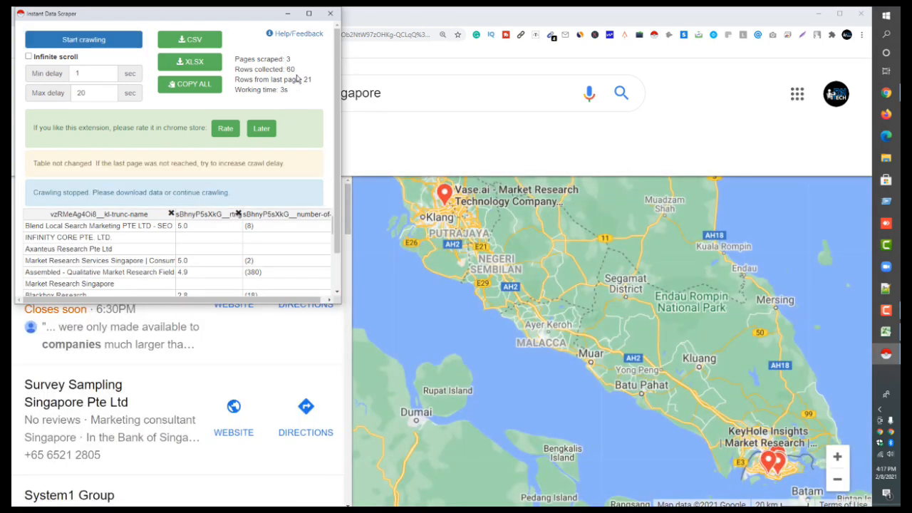
# - Export the Singapore rows as XLSX, recover the file's contents in Excel, close the scraper window and enable editing
pyautogui.click(193, 64)
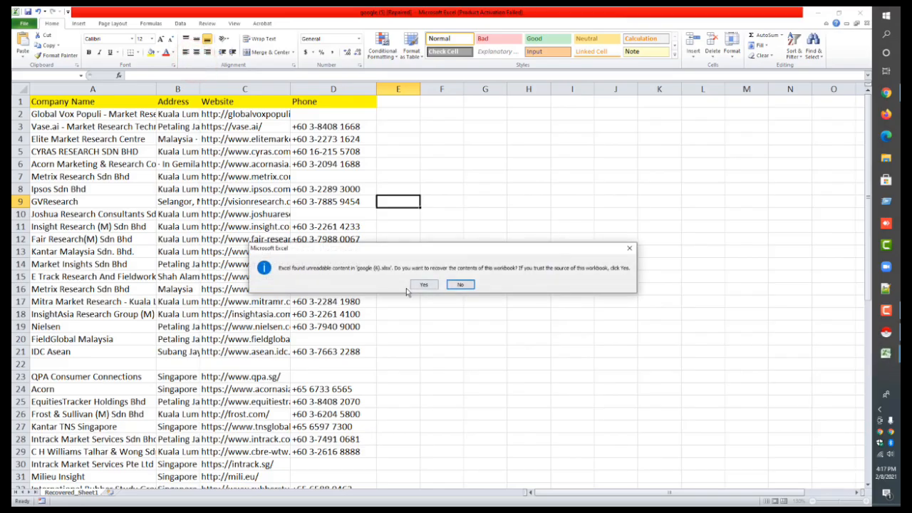
pyautogui.click(422, 284)
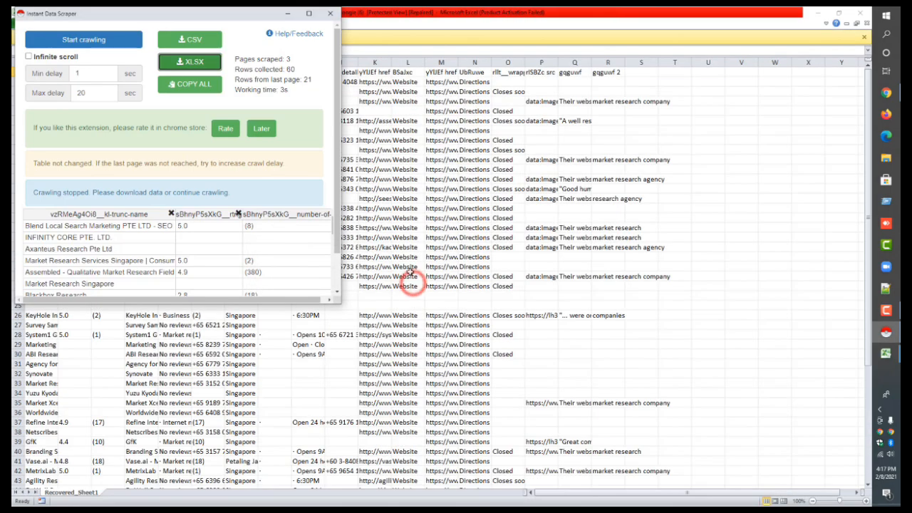
pyautogui.click(331, 14)
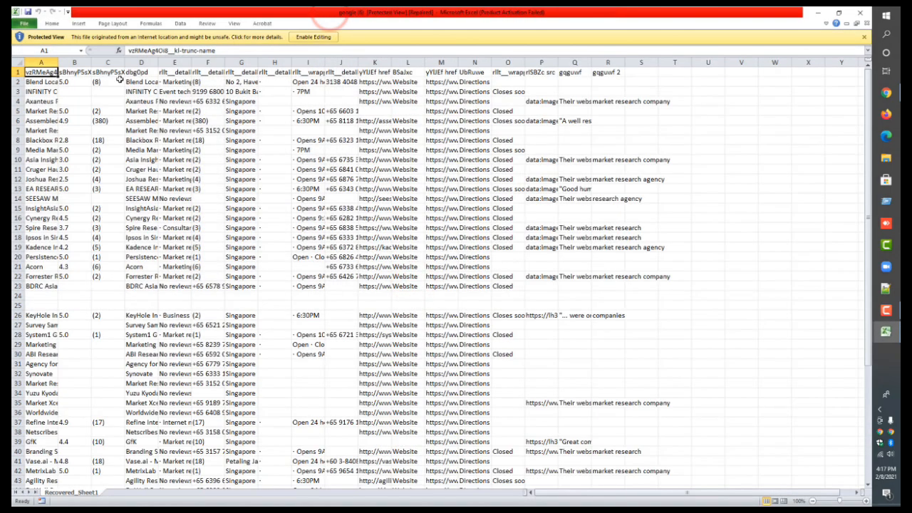
pyautogui.click(318, 37)
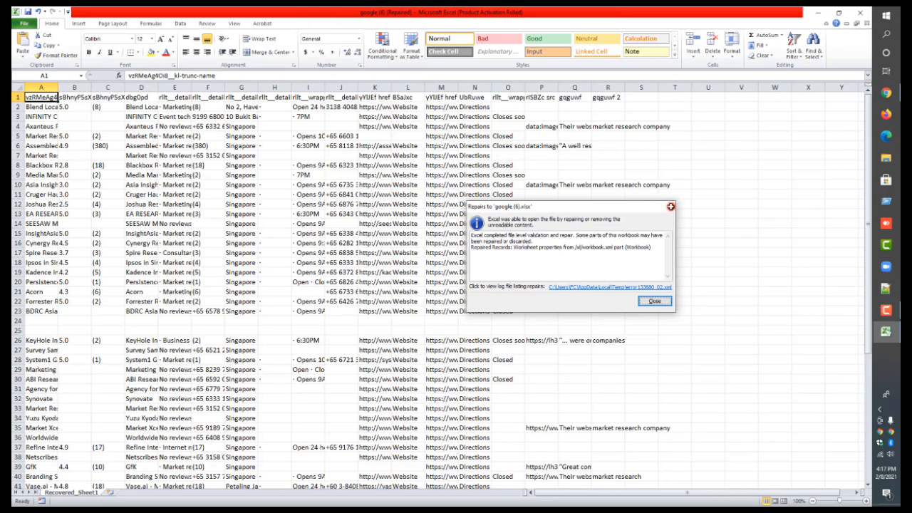
# - Dismiss the file repair report and delete columns A to C with the duplicate names, ratings and review counts
pyautogui.click(670, 206)
pyautogui.keyDown('ctrl'); pyautogui.scroll(3, 472, 280); pyautogui.keyUp('ctrl')
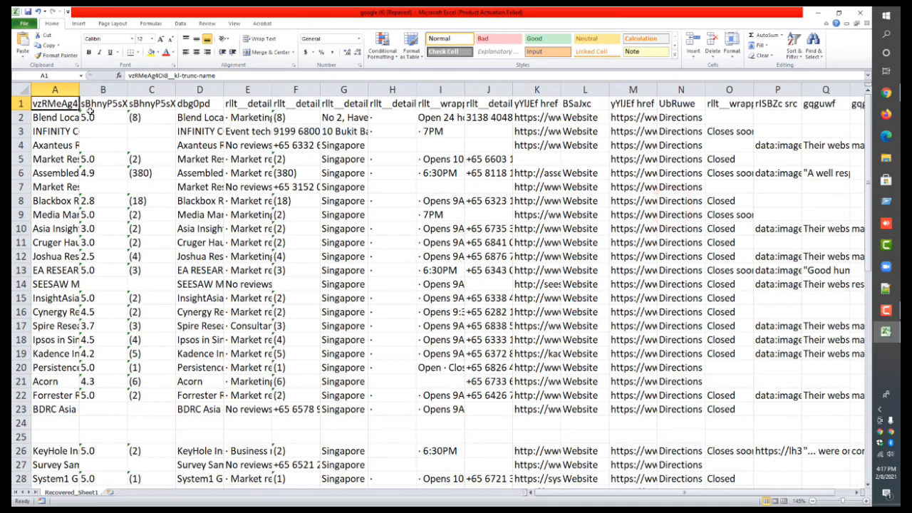
pyautogui.moveTo(63, 91); pyautogui.dragTo(149, 89)
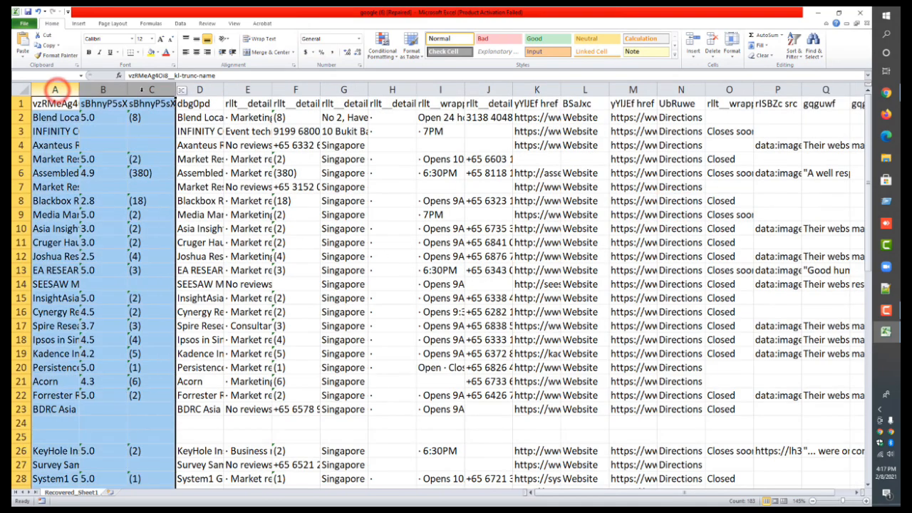
pyautogui.rightClick(150, 89)
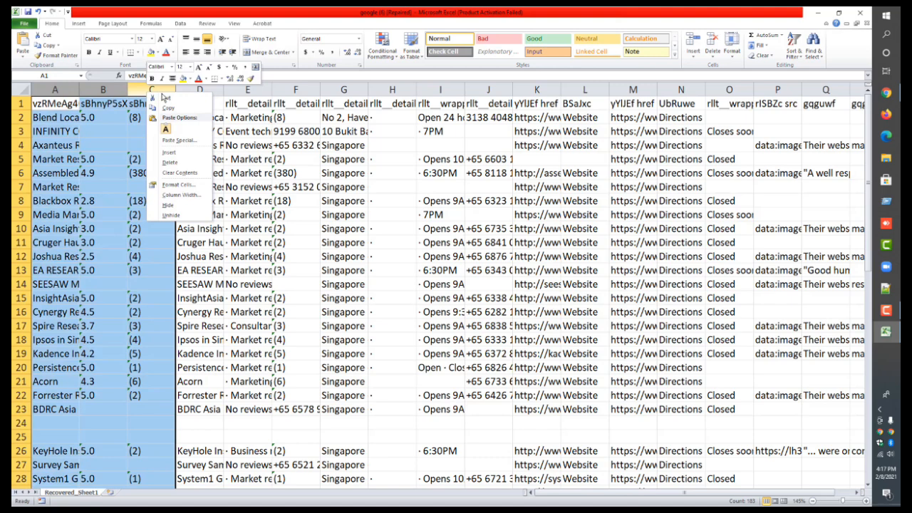
pyautogui.click(174, 165)
# - Check sample company names and categories, and delete the business category column B
pyautogui.click(57, 118)
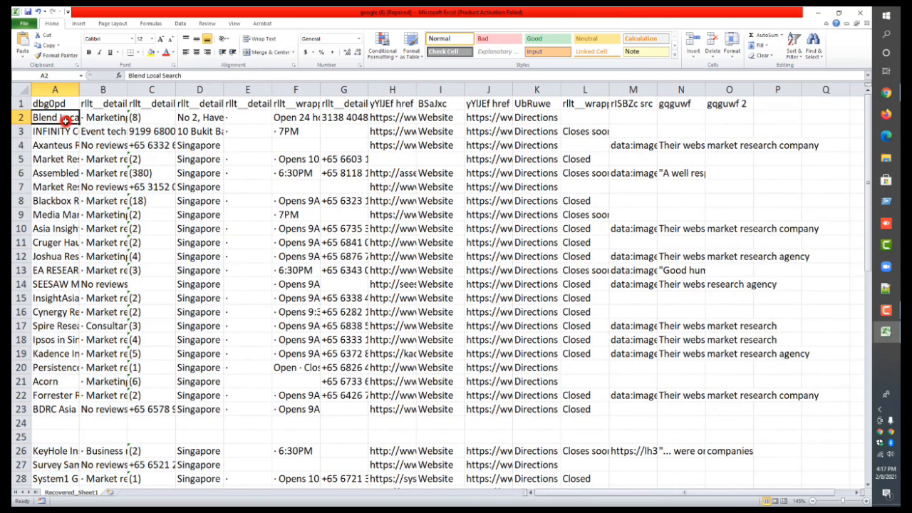
pyautogui.click(65, 144)
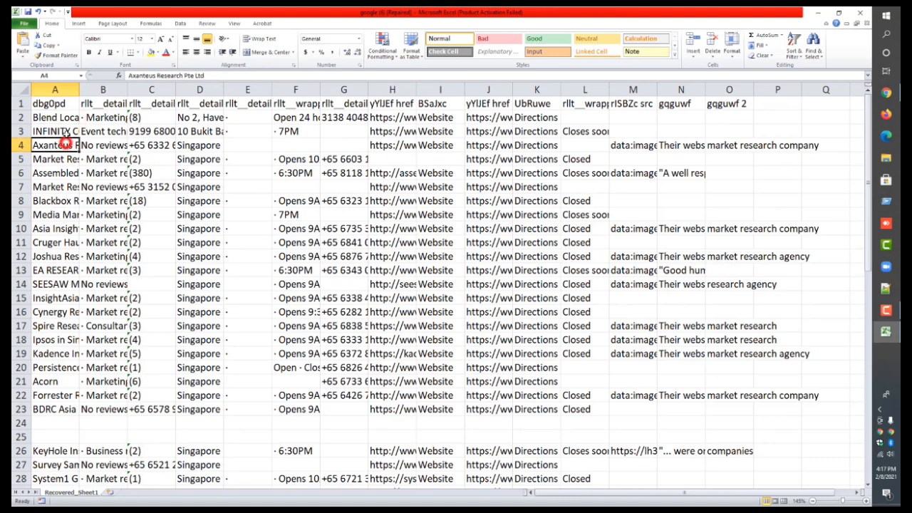
pyautogui.click(96, 91)
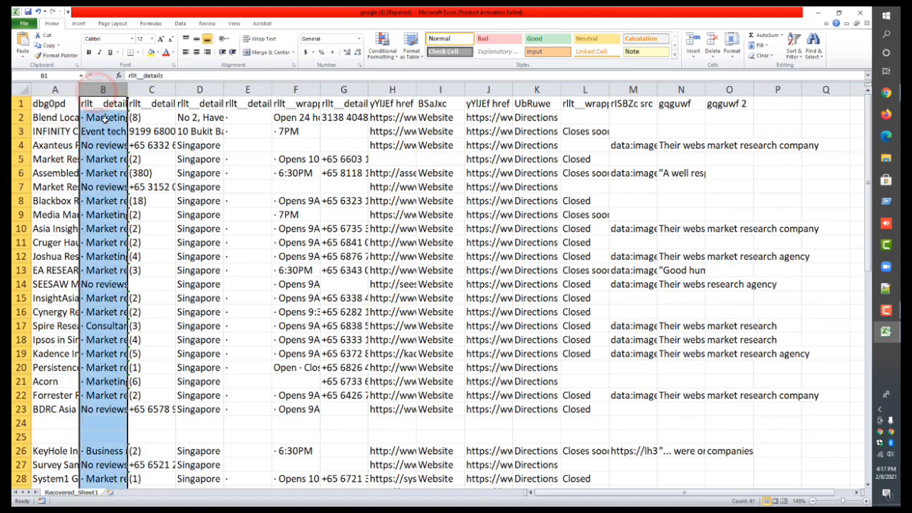
pyautogui.click(100, 118)
pyautogui.click(103, 132)
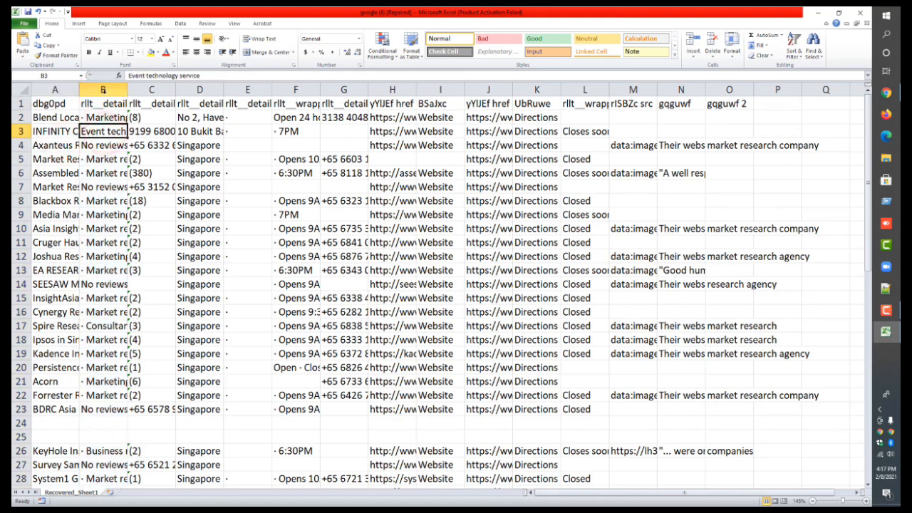
pyautogui.click(104, 90)
pyautogui.rightClick(112, 93)
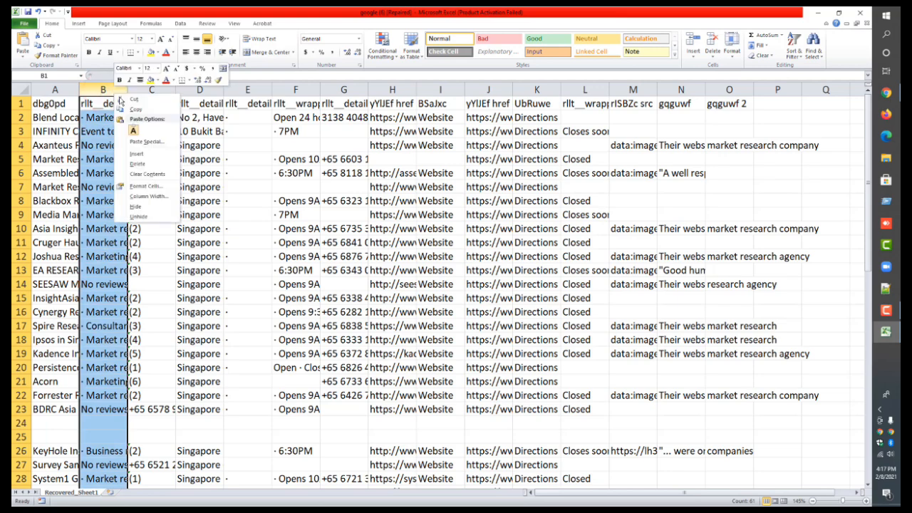
pyautogui.click(139, 165)
# - Review the address column and delete columns D and E with the separator dots and opening hours
pyautogui.click(142, 145)
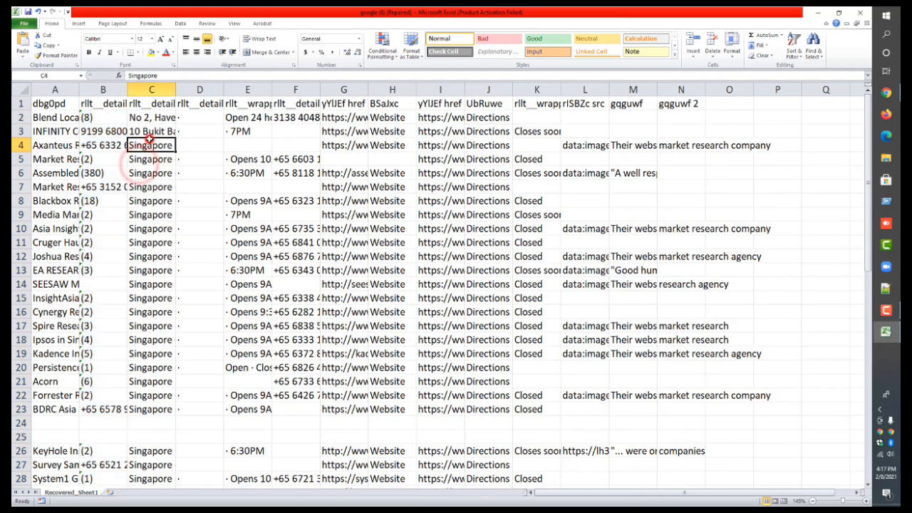
pyautogui.click(163, 118)
pyautogui.click(152, 90)
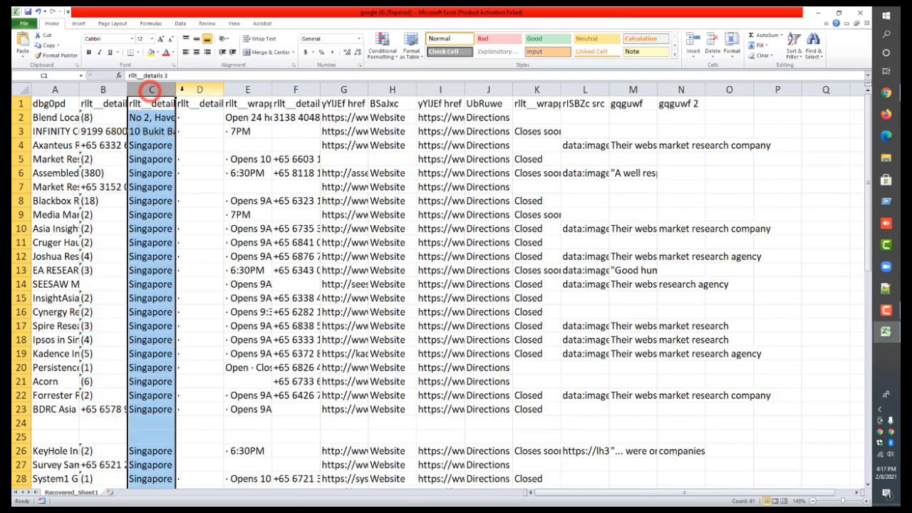
pyautogui.moveTo(193, 90); pyautogui.dragTo(249, 90)
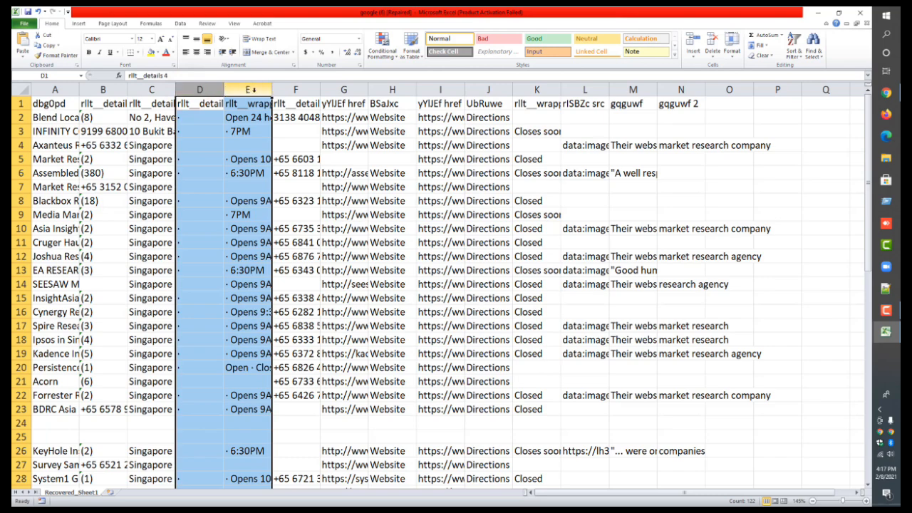
pyautogui.rightClick(230, 94)
pyautogui.click(251, 166)
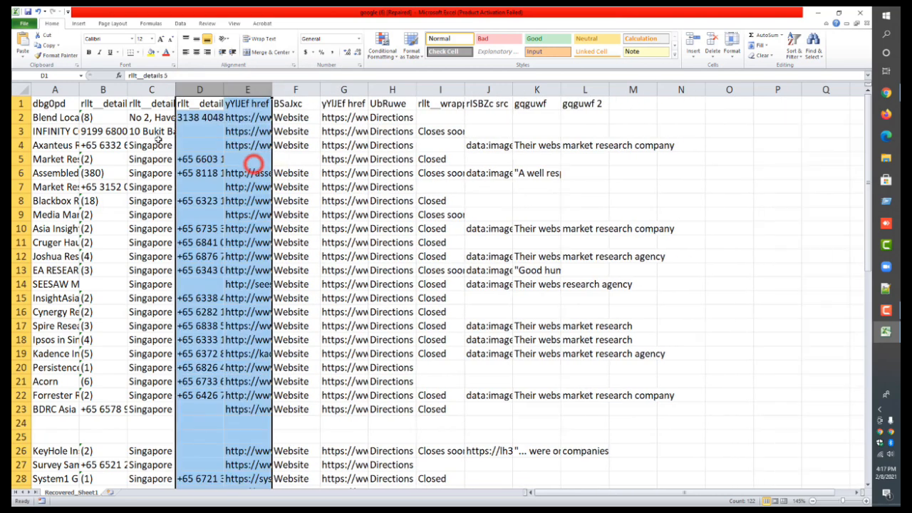
# - Check the website URLs in column E and delete columns F to I with the website labels, directions and closing status
pyautogui.click(294, 120)
pyautogui.click(245, 121)
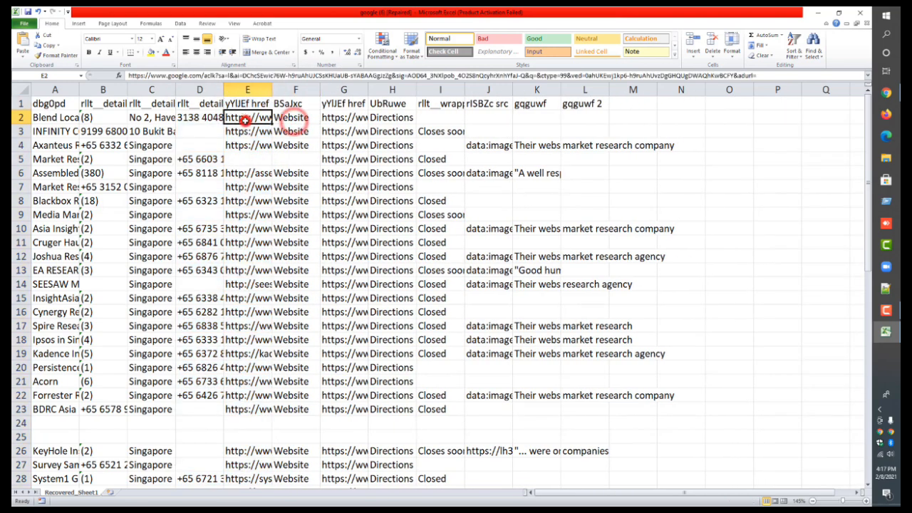
pyautogui.click(253, 135)
pyautogui.click(247, 159)
pyautogui.click(250, 184)
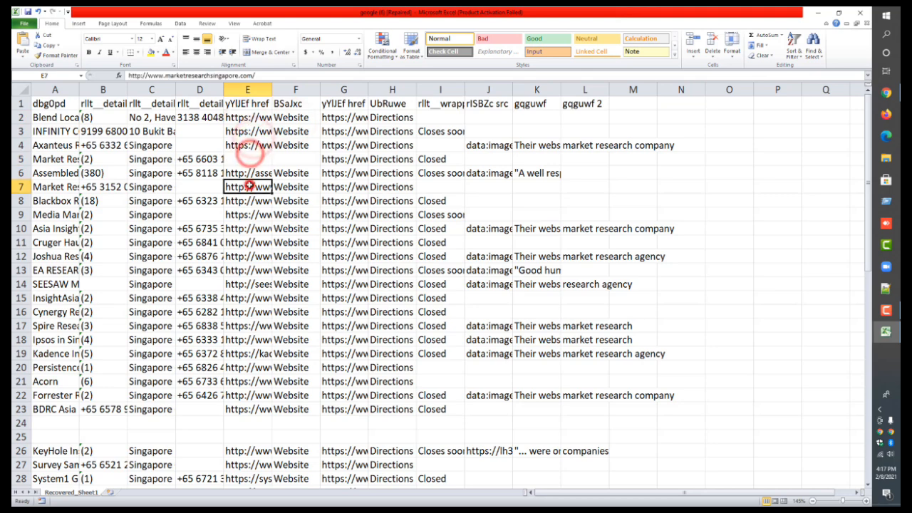
pyautogui.moveTo(284, 90); pyautogui.dragTo(442, 89)
pyautogui.rightClick(335, 93)
pyautogui.click(453, 152)
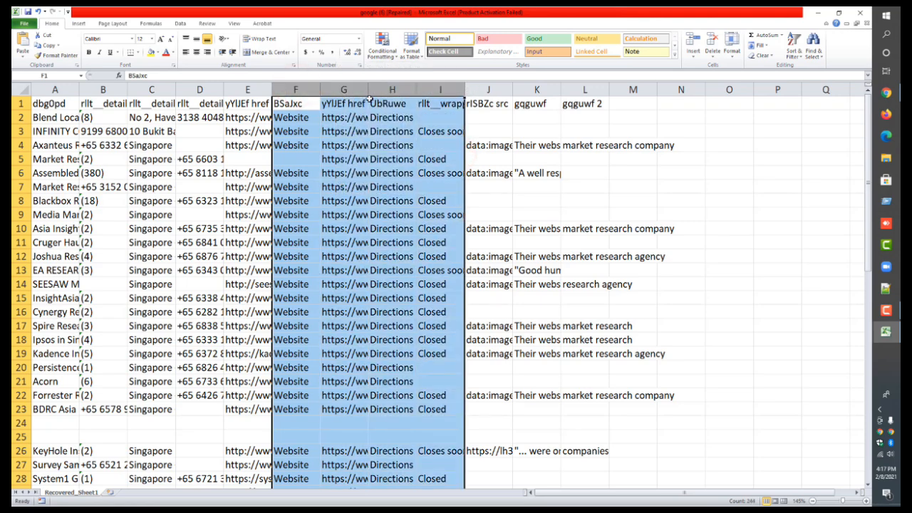
pyautogui.rightClick(306, 94)
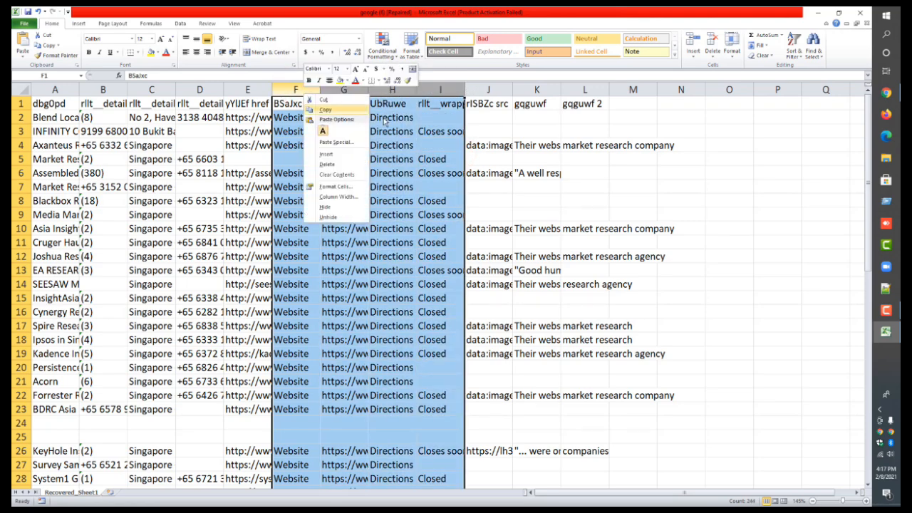
pyautogui.click(327, 164)
# - Delete the remaining image source and review snippet columns after the website URLs
pyautogui.rightClick(307, 90)
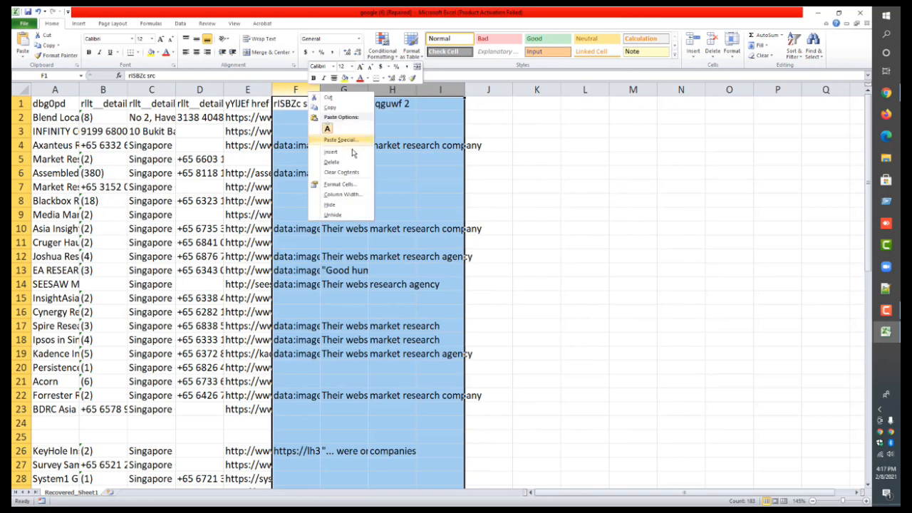
pyautogui.click(331, 165)
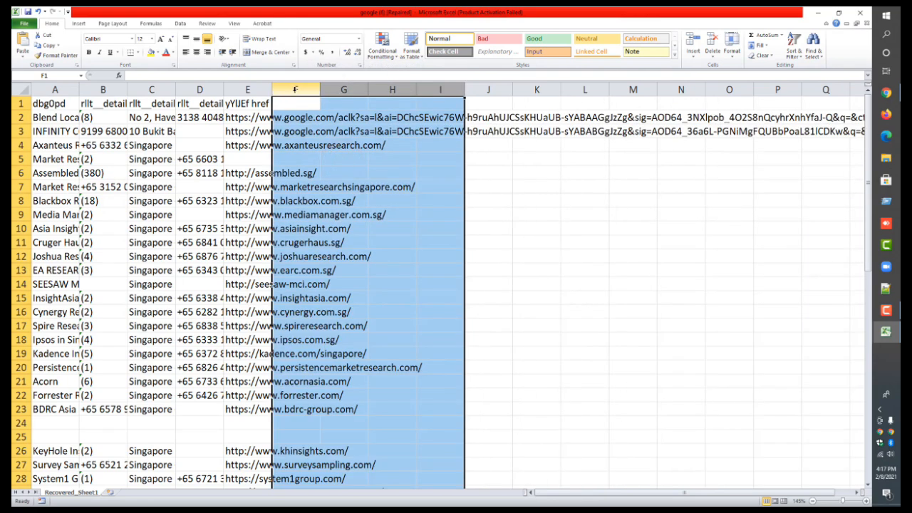
pyautogui.rightClick(295, 91)
pyautogui.click(492, 270)
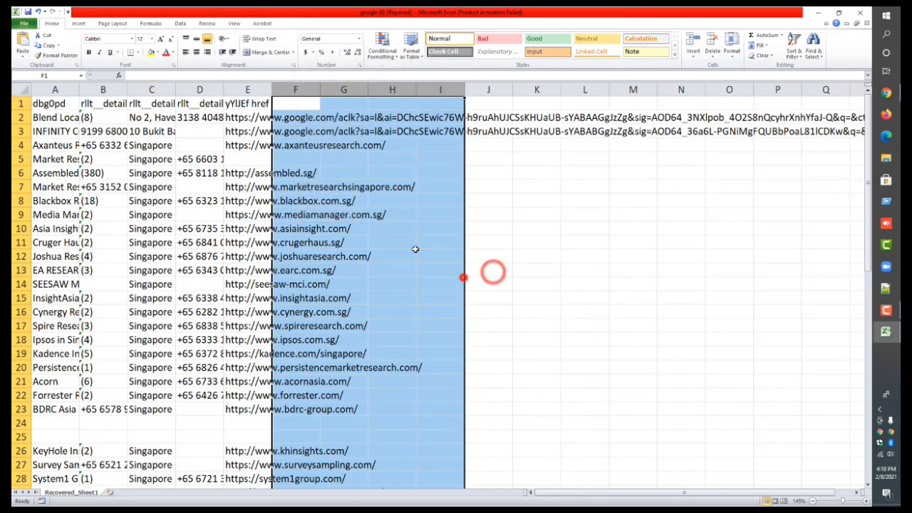
# - Delete rows 2 and 3, the two listings whose website links are Google ad redirects
pyautogui.click(261, 117)
pyautogui.click(245, 131)
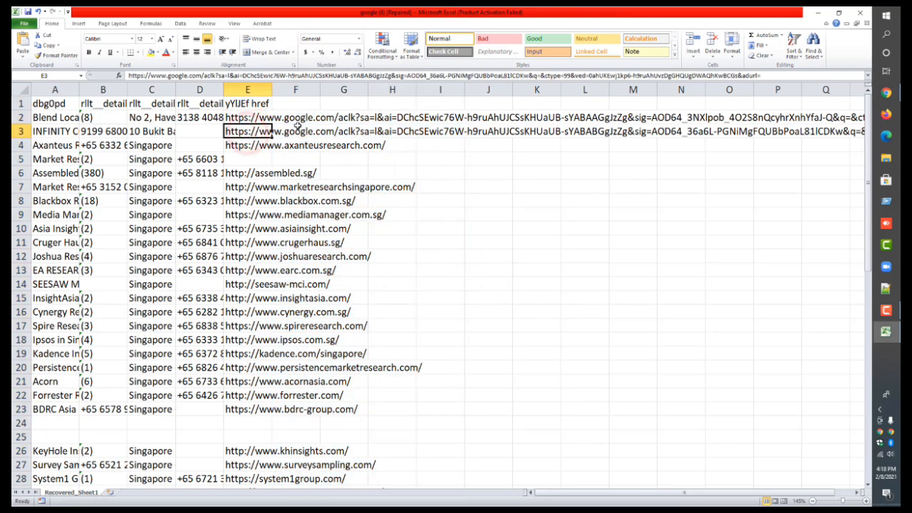
pyautogui.click(314, 118)
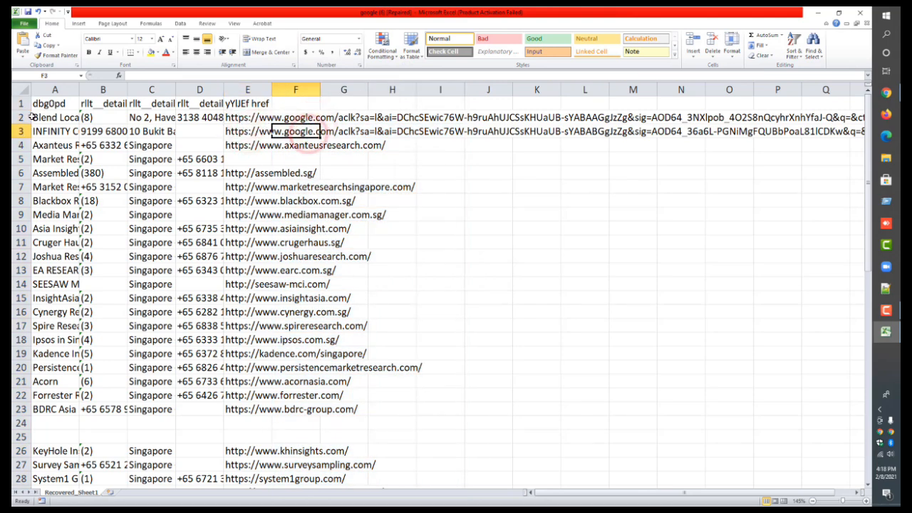
pyautogui.moveTo(20, 118); pyautogui.dragTo(26, 123)
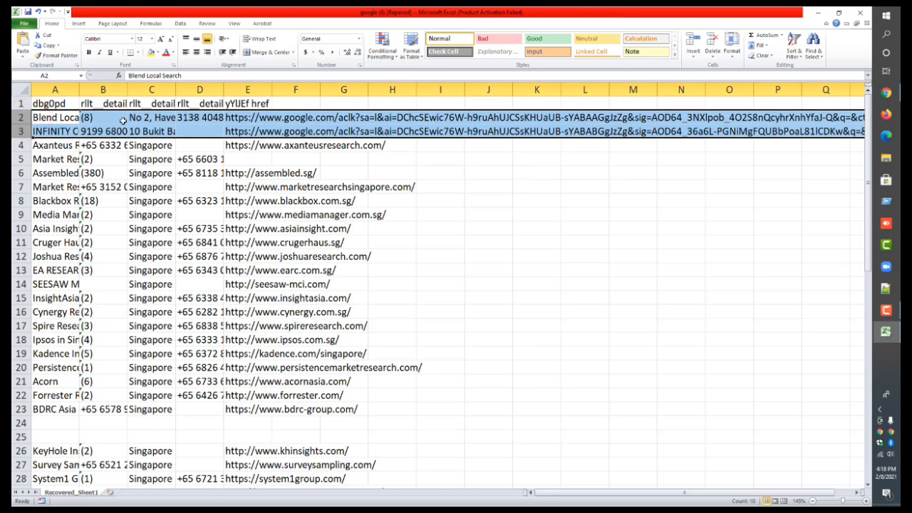
pyautogui.click(324, 117)
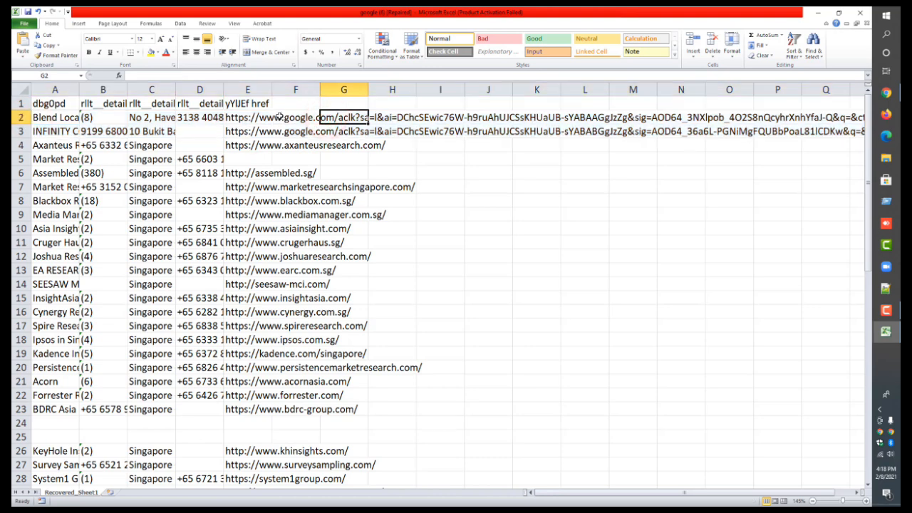
pyautogui.moveTo(17, 117); pyautogui.dragTo(20, 130)
pyautogui.rightClick(25, 119)
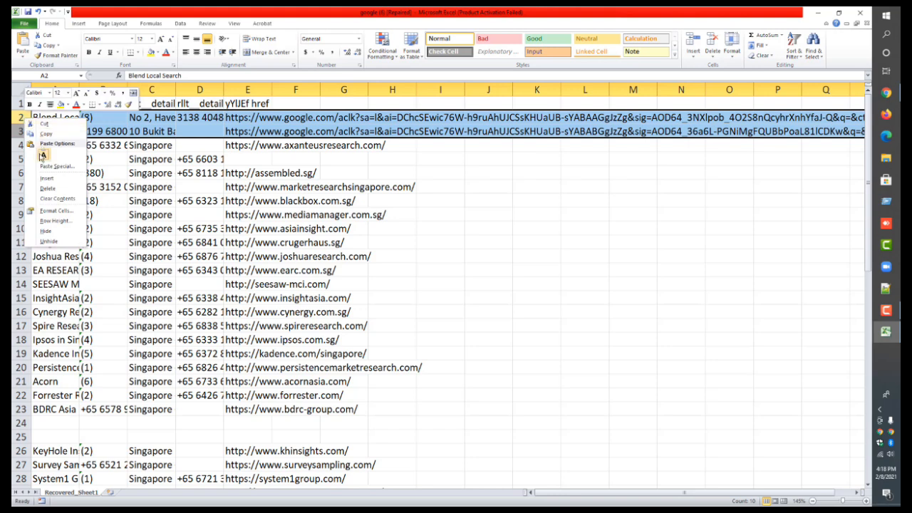
pyautogui.click(47, 188)
pyautogui.click(296, 176)
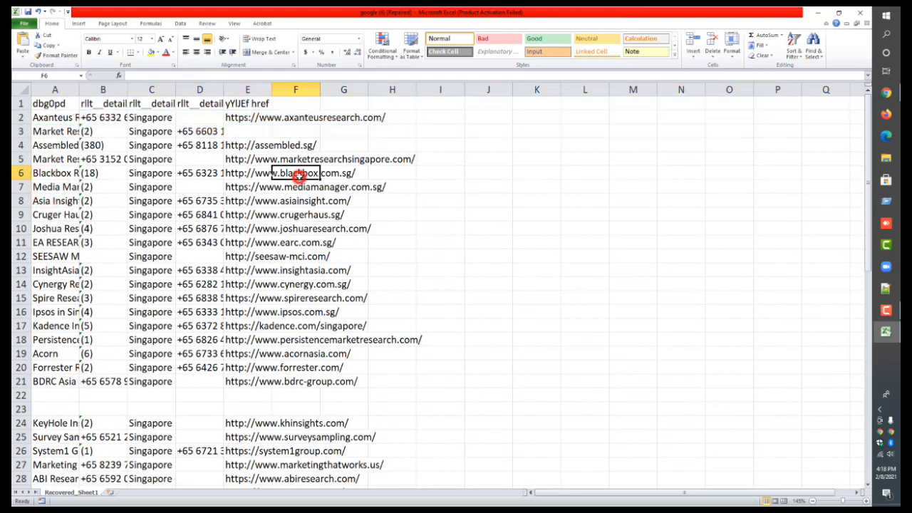
# - Freeze the top row so the headers stay in view
pyautogui.moveTo(66, 104); pyautogui.dragTo(265, 103)
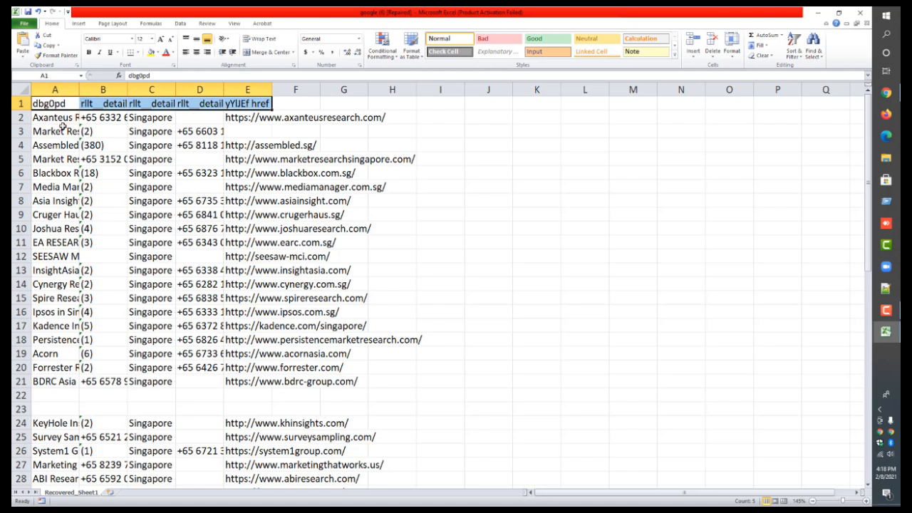
pyautogui.click(64, 131)
pyautogui.doubleClick(55, 105)
pyautogui.doubleClick(56, 104)
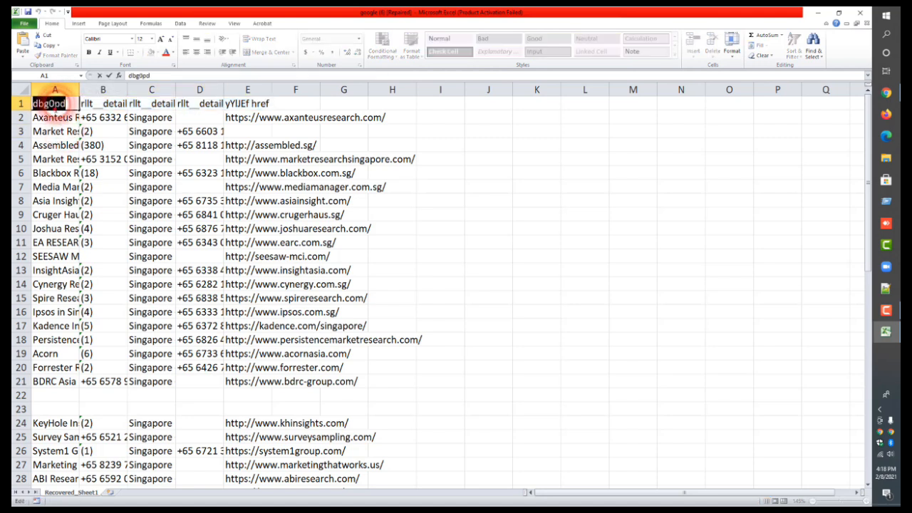
pyautogui.click(21, 103)
pyautogui.click(232, 24)
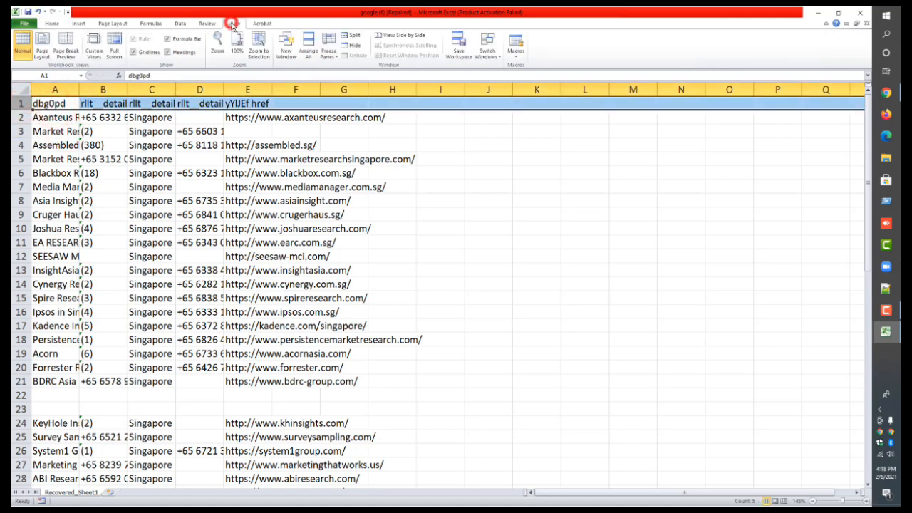
pyautogui.click(329, 46)
pyautogui.click(358, 91)
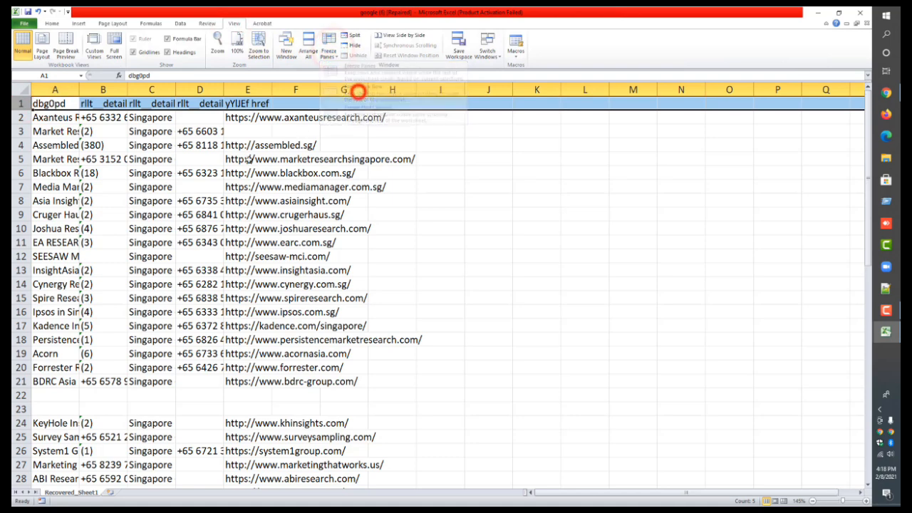
pyautogui.click(247, 159)
# - Fill the whole header row with yellow
pyautogui.click(21, 103)
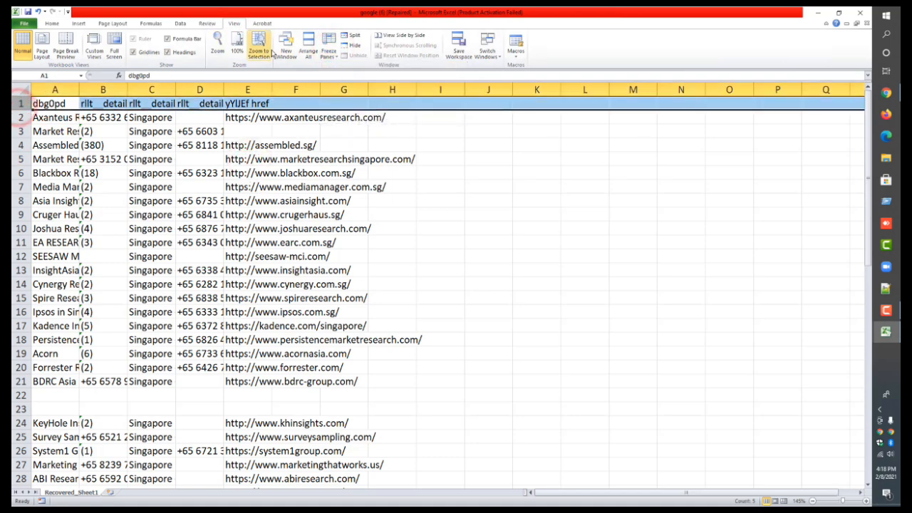
pyautogui.click(52, 24)
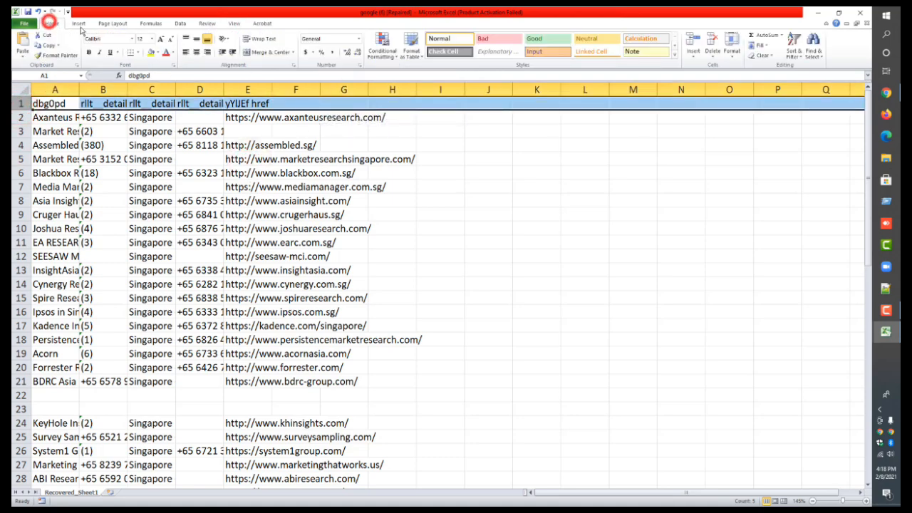
pyautogui.click(150, 53)
pyautogui.click(153, 161)
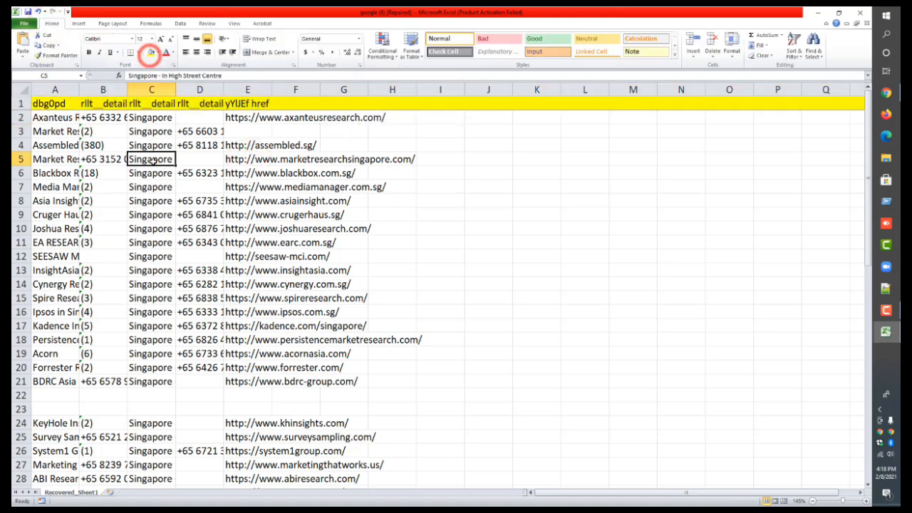
# - Rename the first three column headers to Name, Phone and Address
pyautogui.click(67, 103)
pyautogui.doubleClick(171, 74)
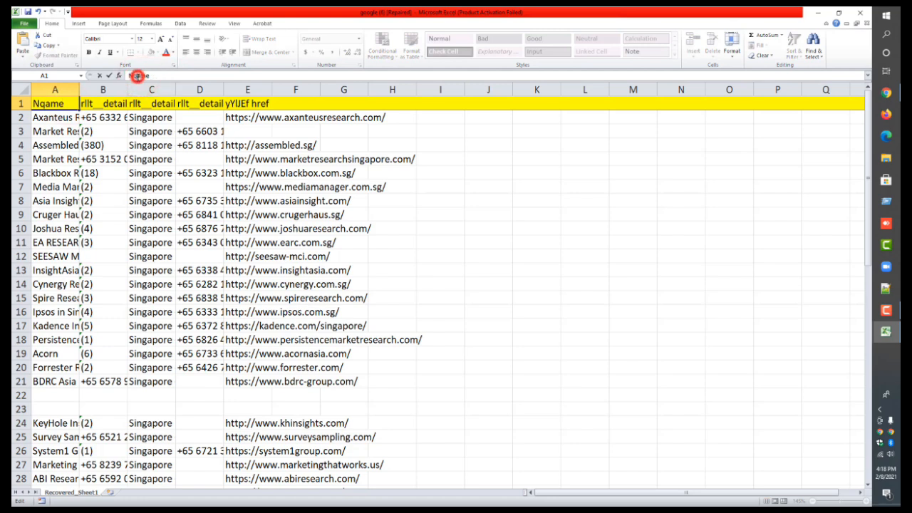
pyautogui.click(121, 103)
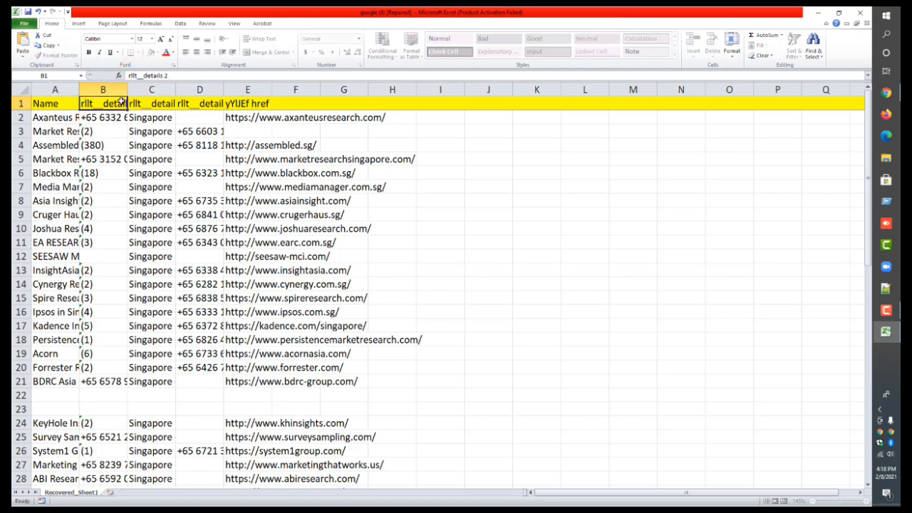
pyautogui.moveTo(171, 74); pyautogui.dragTo(171, 69)
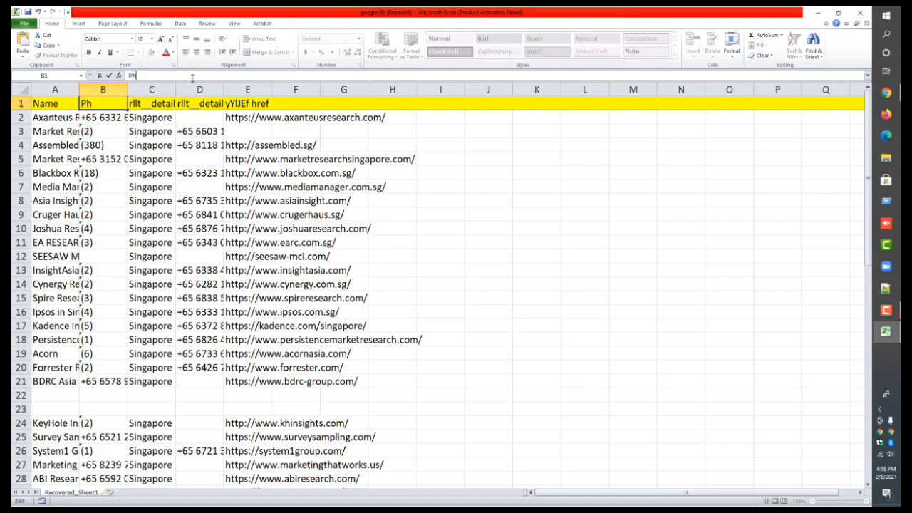
pyautogui.click(186, 169)
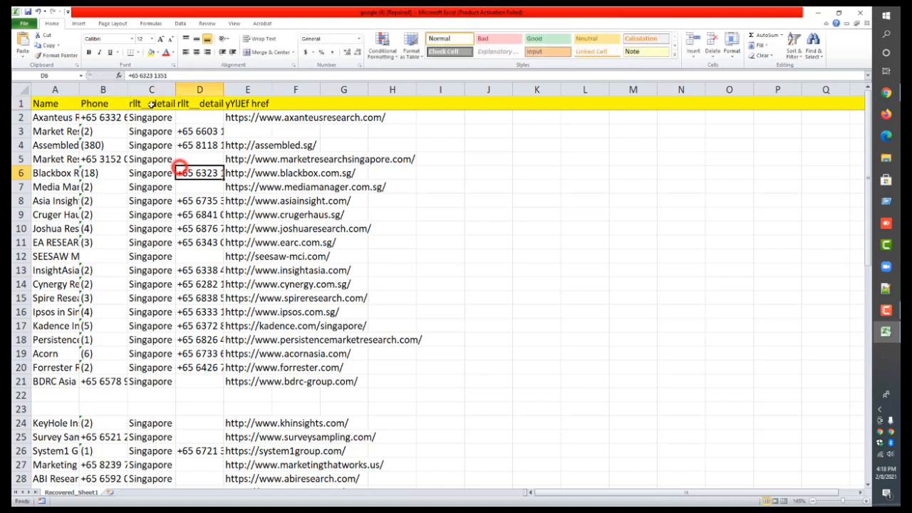
pyautogui.click(148, 102)
pyautogui.moveTo(145, 75); pyautogui.dragTo(172, 75)
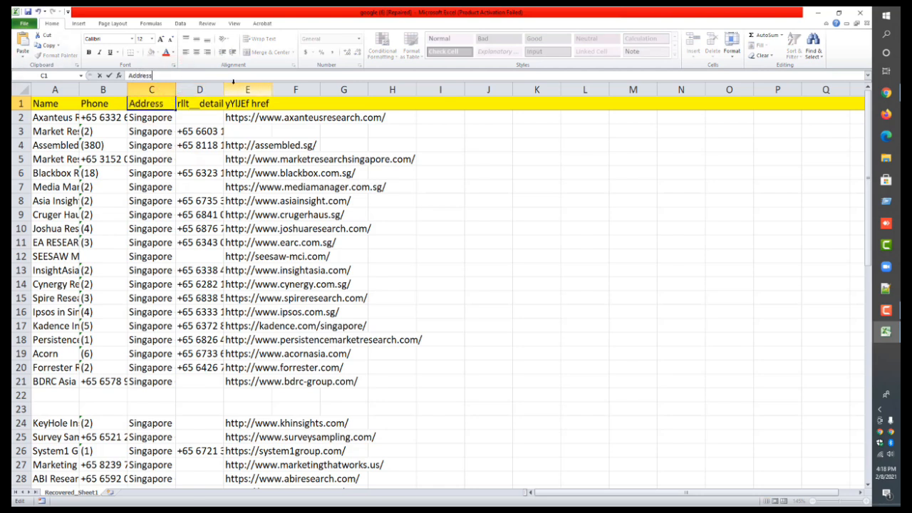
# - Delete the second phone number column D and fit the website column's width to its contents
pyautogui.click(202, 89)
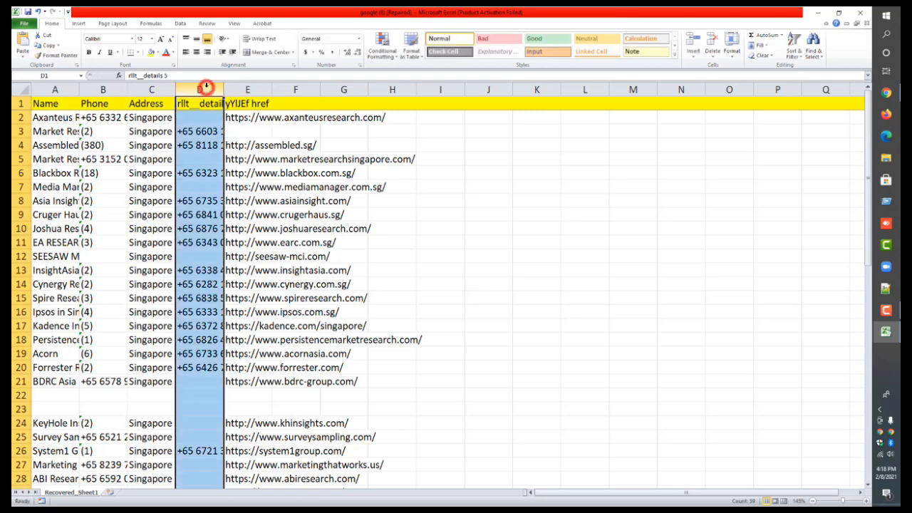
pyautogui.rightClick(206, 91)
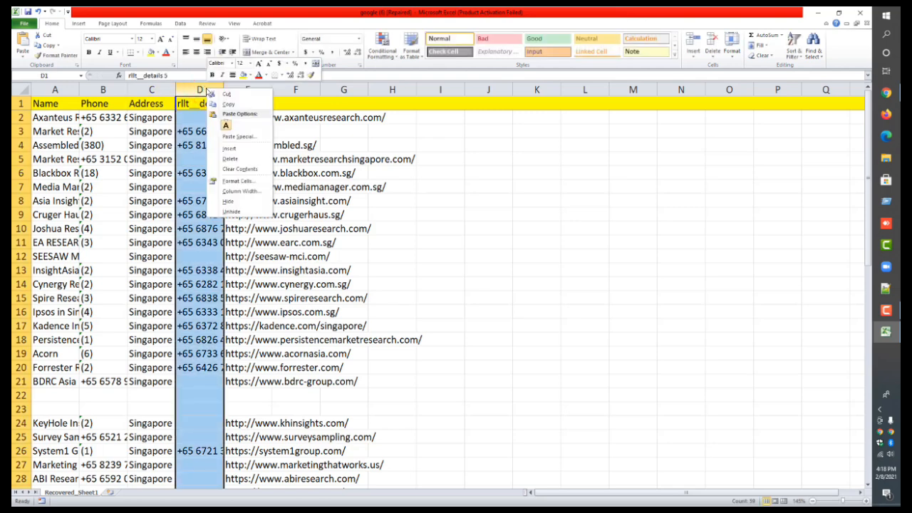
pyautogui.click(232, 158)
pyautogui.click(212, 116)
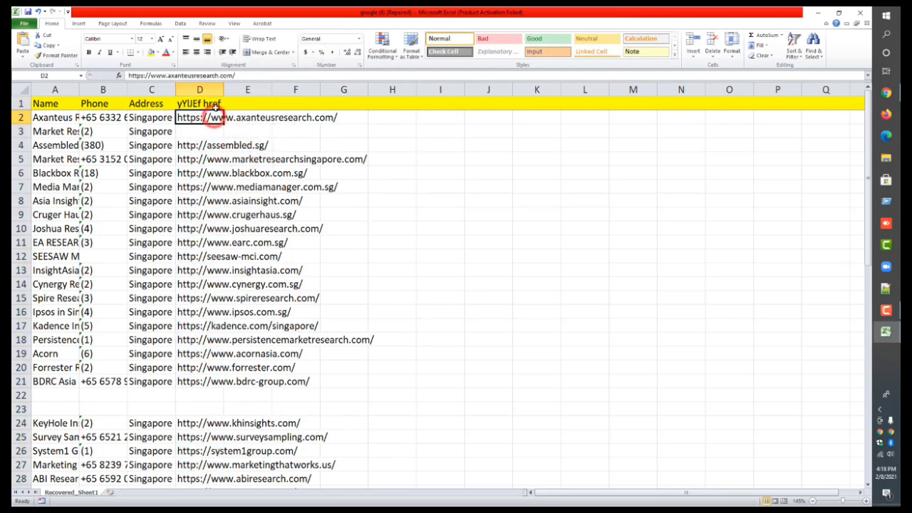
pyautogui.doubleClick(224, 88)
pyautogui.click(350, 205)
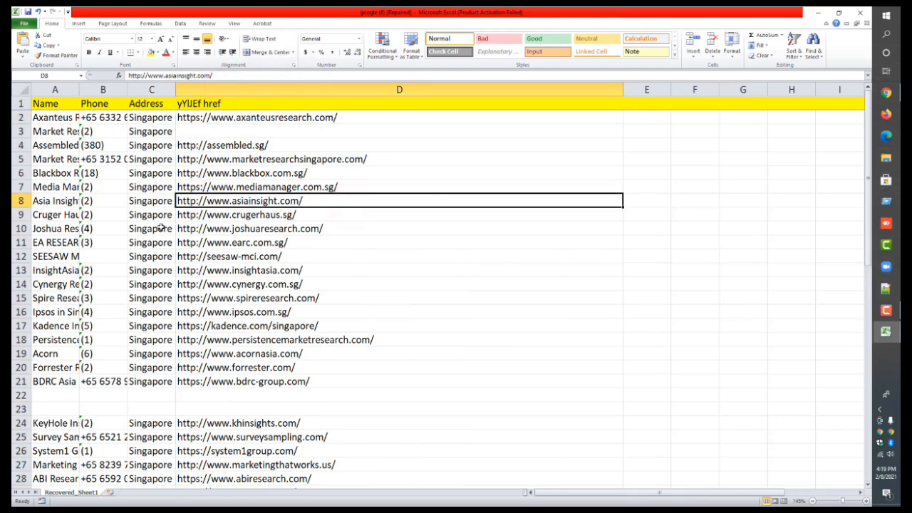
# - Delete row 37, the GfK listing that has no website
pyautogui.scroll(-15, 163, 226)
pyautogui.scroll(3, 169, 225)
pyautogui.scroll(4, 169, 225)
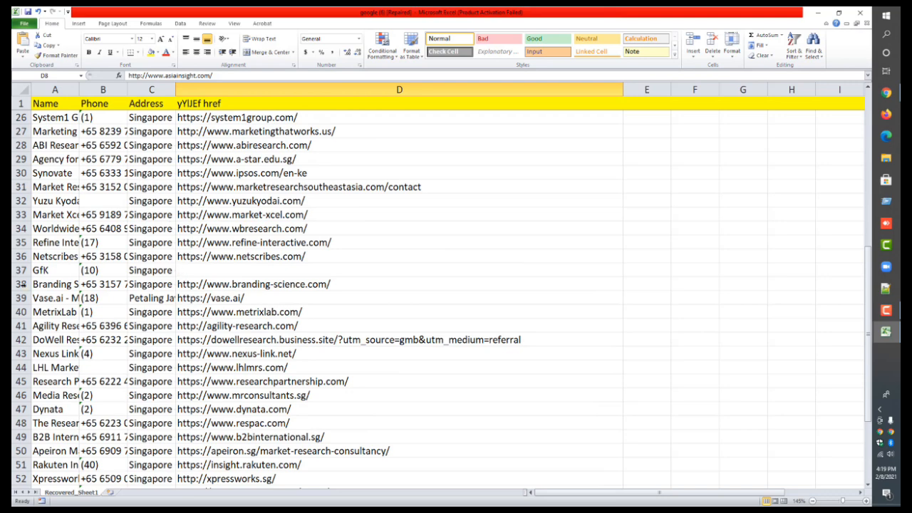
pyautogui.click(20, 270)
pyautogui.rightClick(20, 270)
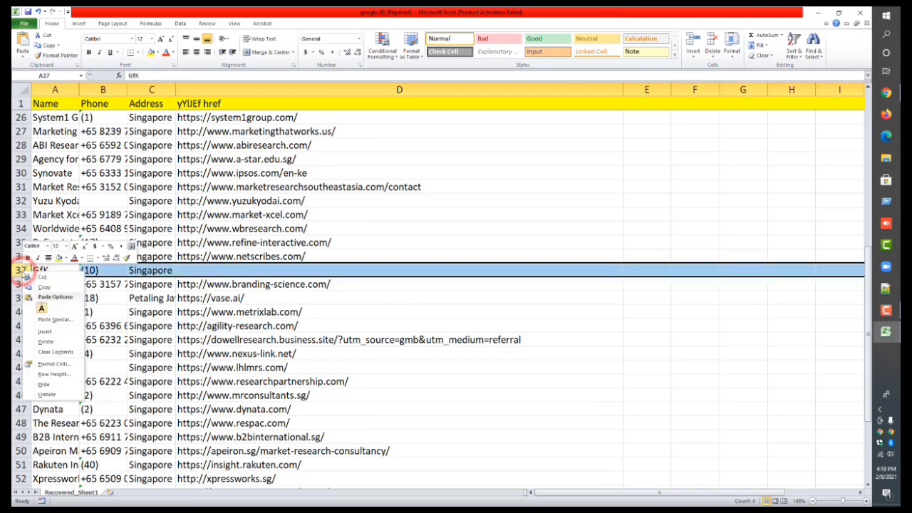
pyautogui.click(45, 342)
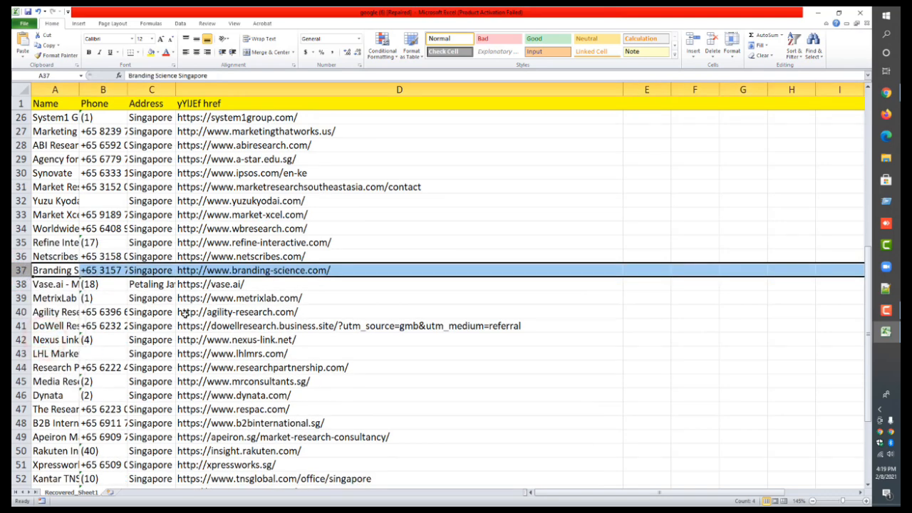
# - Delete the two blank rows 22 and 23 from the Singapore list
pyautogui.scroll(-3, 208, 297)
pyautogui.scroll(10, 263, 283)
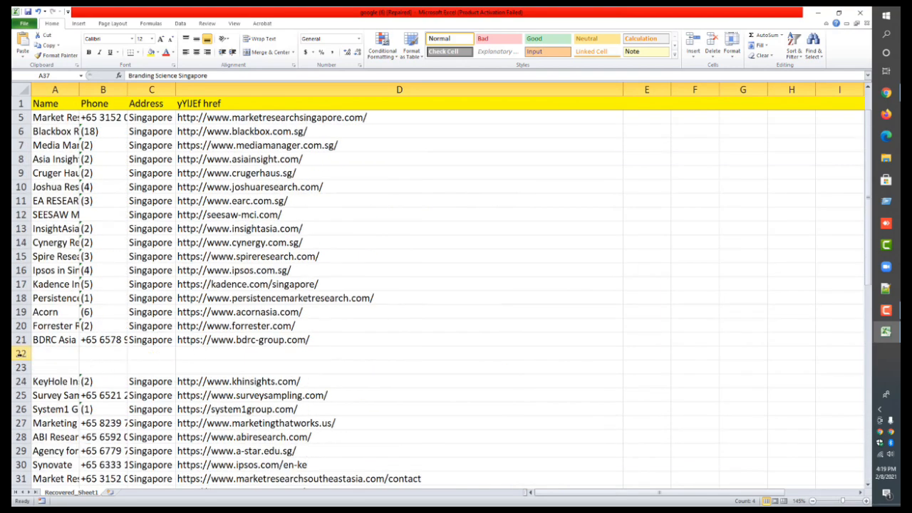
pyautogui.moveTo(20, 353); pyautogui.dragTo(20, 366)
pyautogui.rightClick(22, 352)
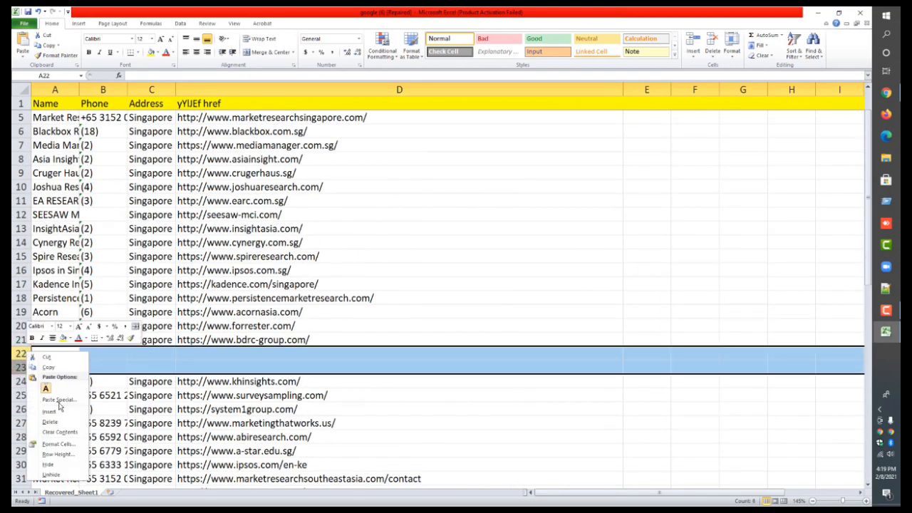
pyautogui.click(50, 421)
pyautogui.scroll(1, 324, 325)
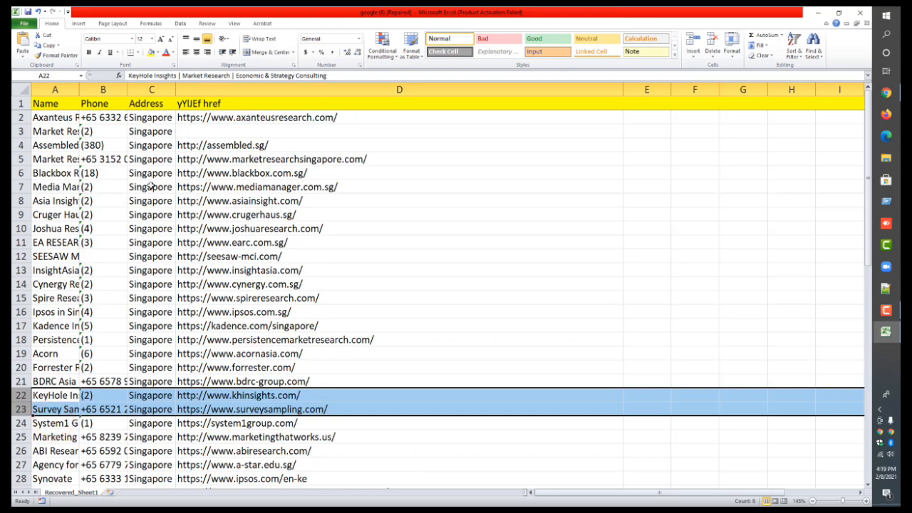
# - Delete row 3, the Majestic Research Asia listing without a website, and check the list down to its last entry
pyautogui.click(212, 131)
pyautogui.click(21, 131)
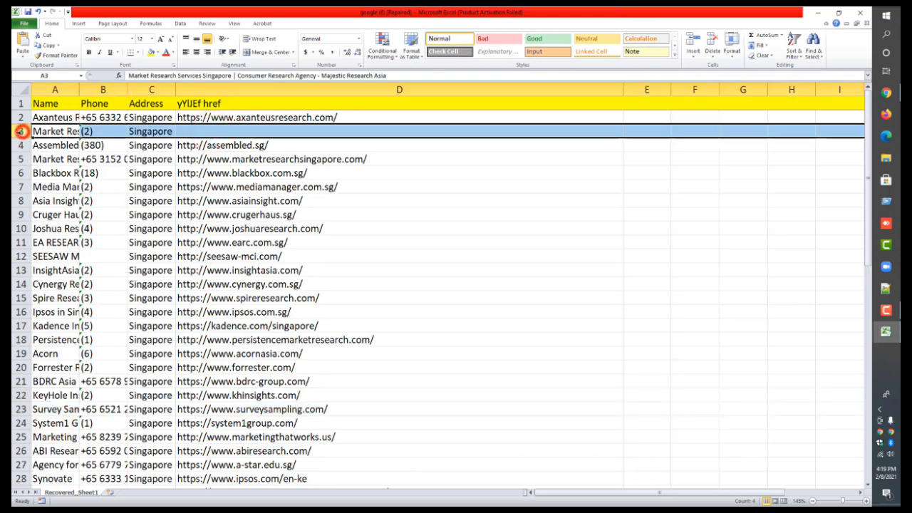
pyautogui.rightClick(21, 132)
pyautogui.click(46, 204)
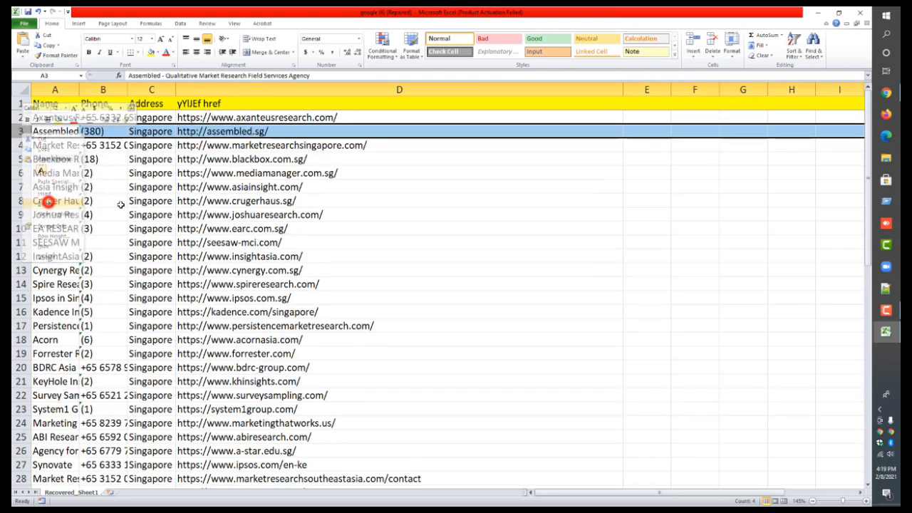
pyautogui.scroll(-9, 123, 212)
pyautogui.scroll(-6, 107, 231)
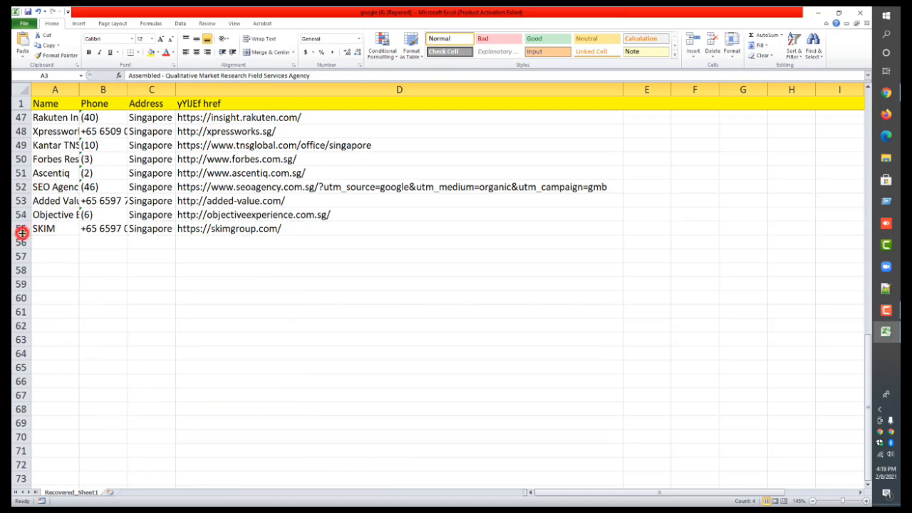
# - Switch to the google (5) workbook and delete row 2, the Global Vox Populi listing
pyautogui.click(888, 332)
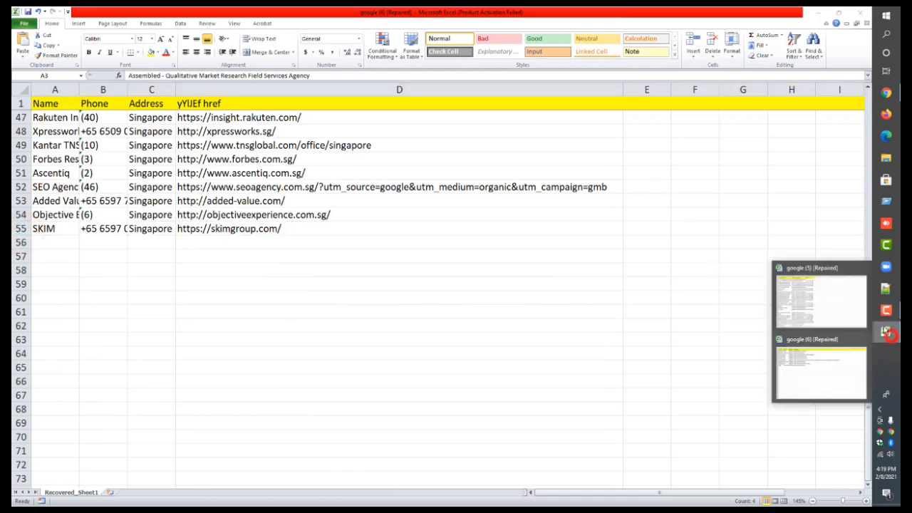
pyautogui.click(827, 299)
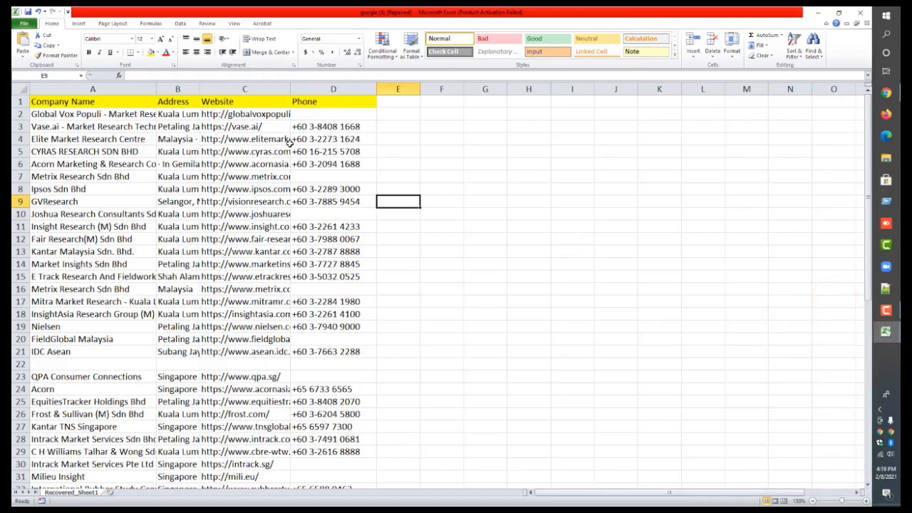
pyautogui.click(19, 114)
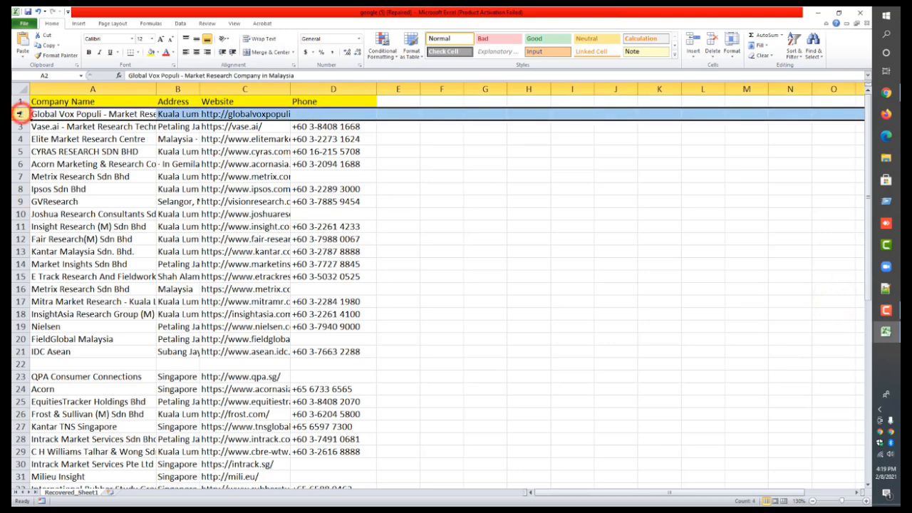
pyautogui.rightClick(19, 114)
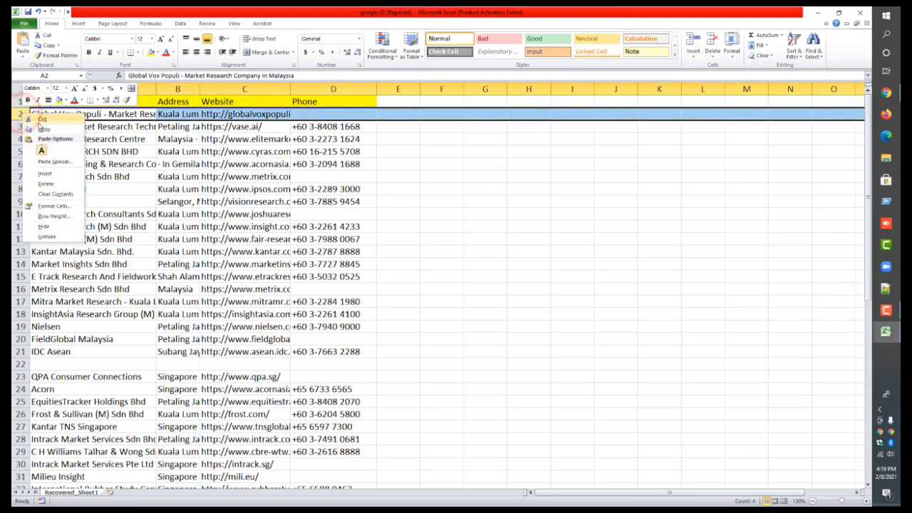
pyautogui.click(47, 184)
# - Delete the blank row 21 from the Malaysia list and look through the remaining listings
pyautogui.click(20, 351)
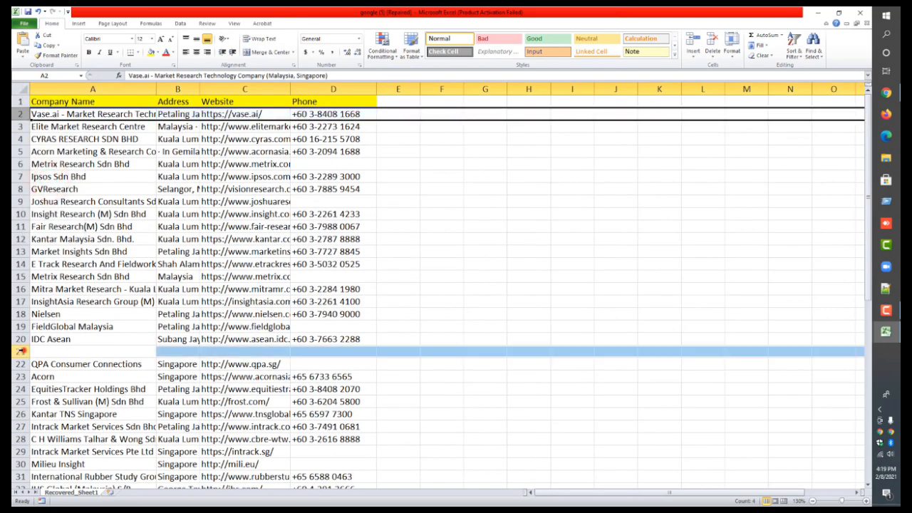
pyautogui.rightClick(21, 351)
pyautogui.click(48, 421)
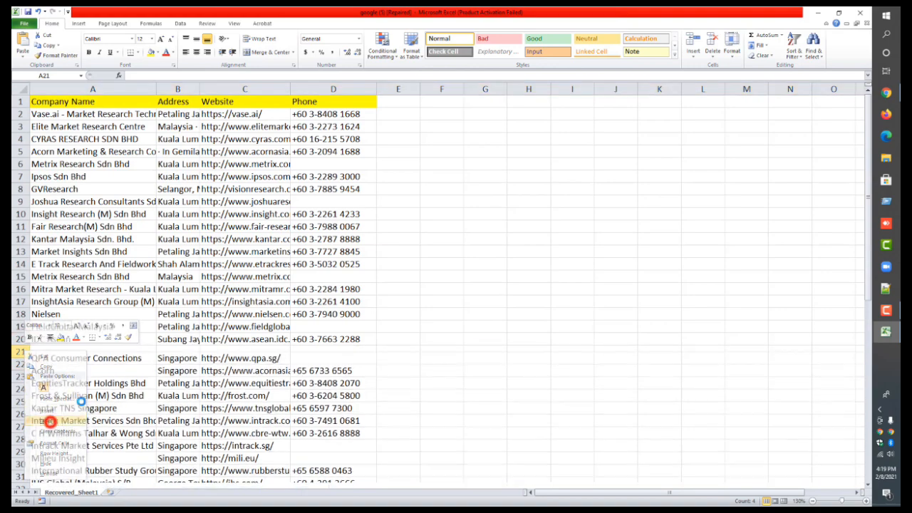
pyautogui.scroll(-3, 138, 362)
pyautogui.scroll(-8, 153, 344)
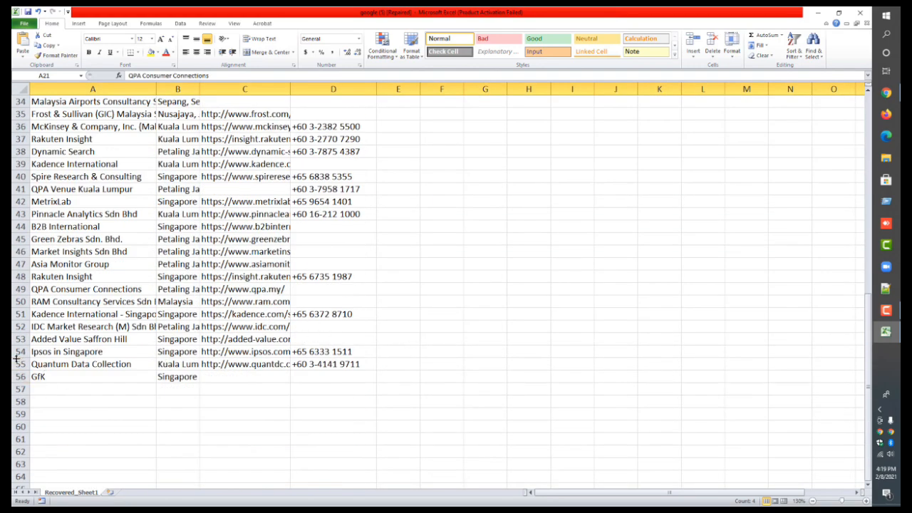
pyautogui.scroll(3, 135, 314)
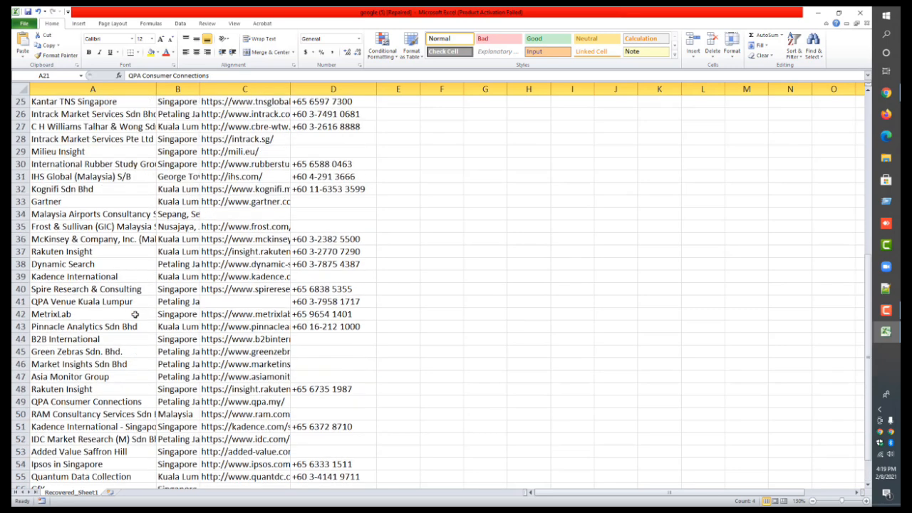
pyautogui.scroll(8, 237, 275)
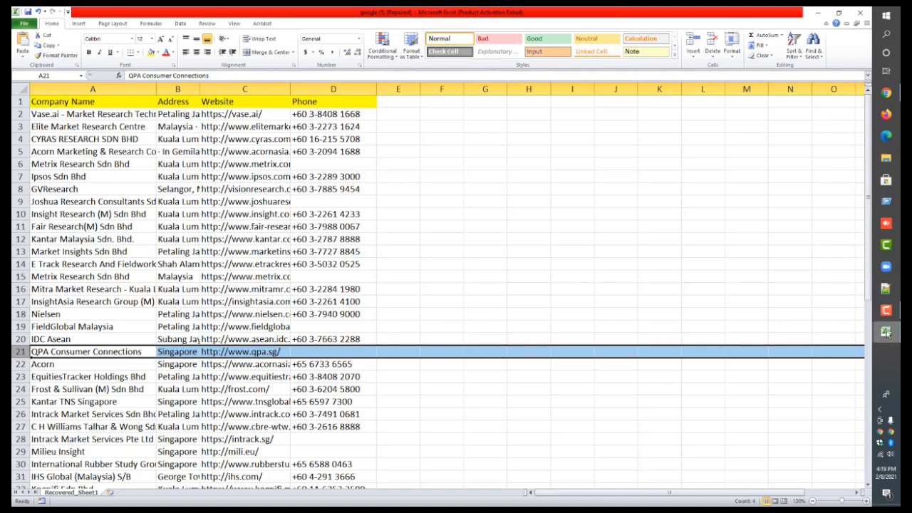
# - Switch back to the google (6) workbook and rename the URL column's header to Website
pyautogui.moveTo(886, 332)
pyautogui.click(852, 359)
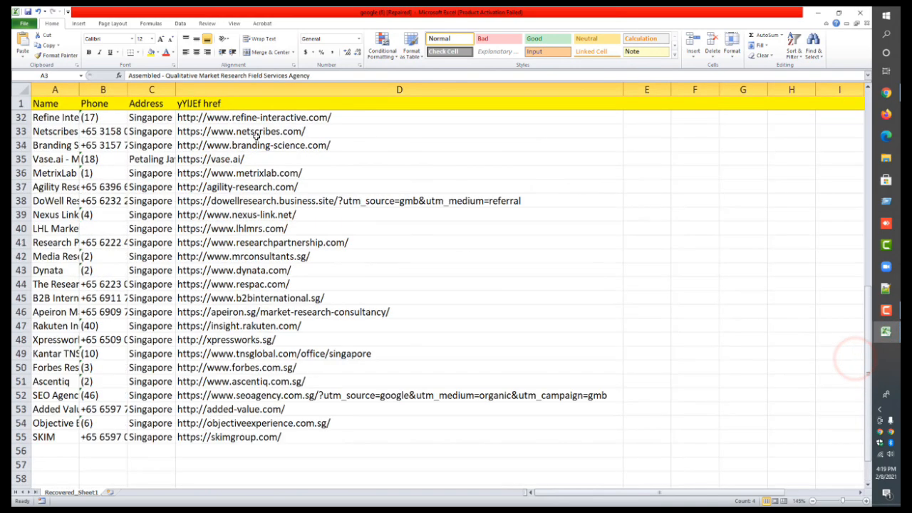
pyautogui.scroll(10, 255, 135)
pyautogui.click(260, 118)
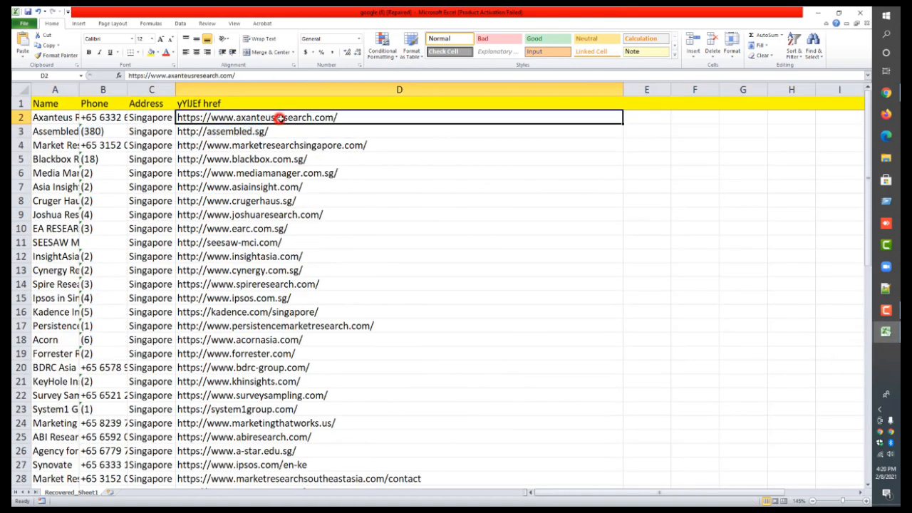
pyautogui.rightClick(268, 119)
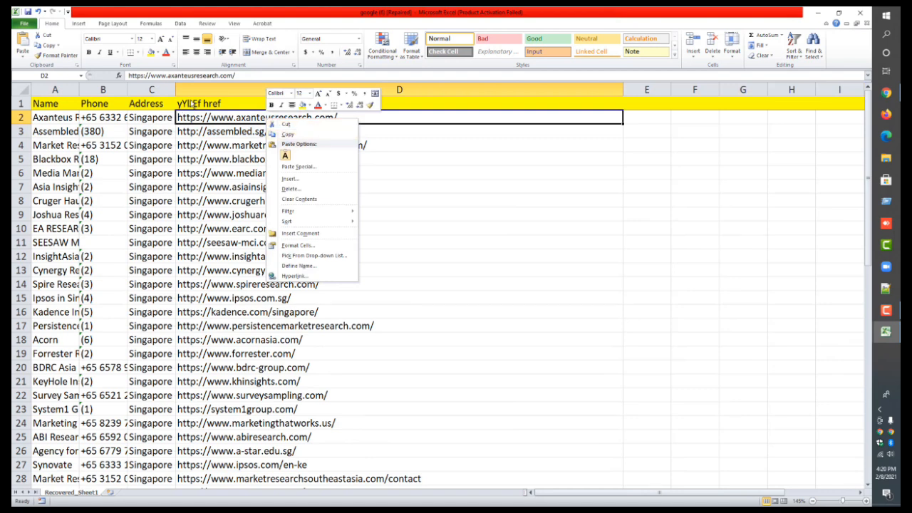
pyautogui.click(225, 103)
pyautogui.click(231, 104)
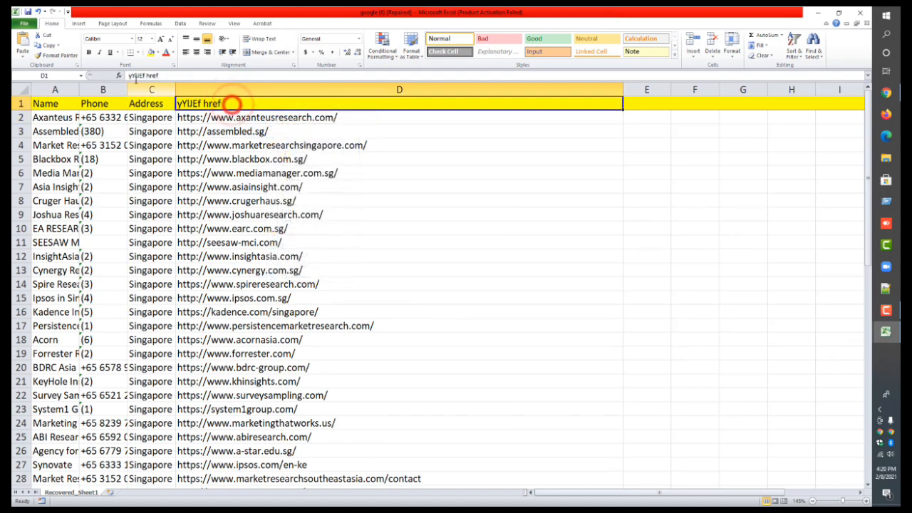
pyautogui.tripleClick(157, 75)
pyautogui.write('Website')
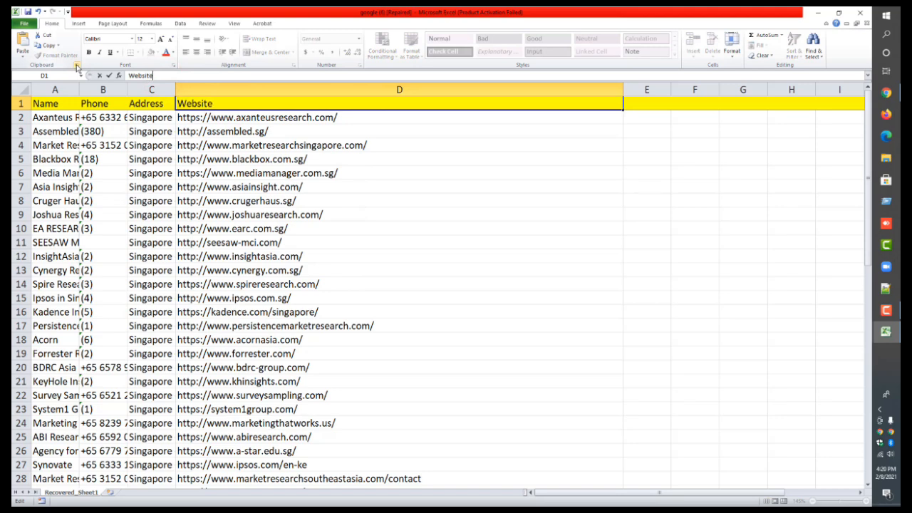
pyautogui.click(280, 133)
# - Copy the Axanteus Research website address from cell D2 and open it in Chrome's empty tab
pyautogui.click(281, 119)
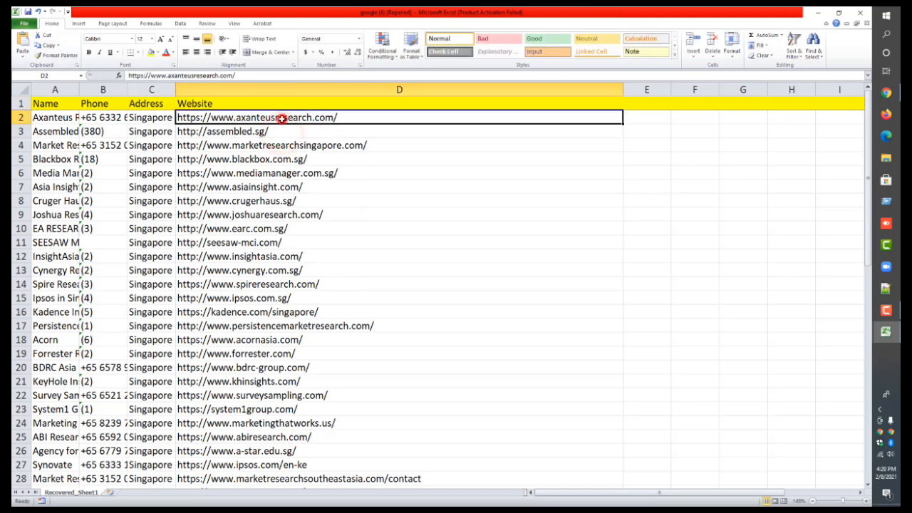
pyautogui.rightClick(284, 121)
pyautogui.click(304, 134)
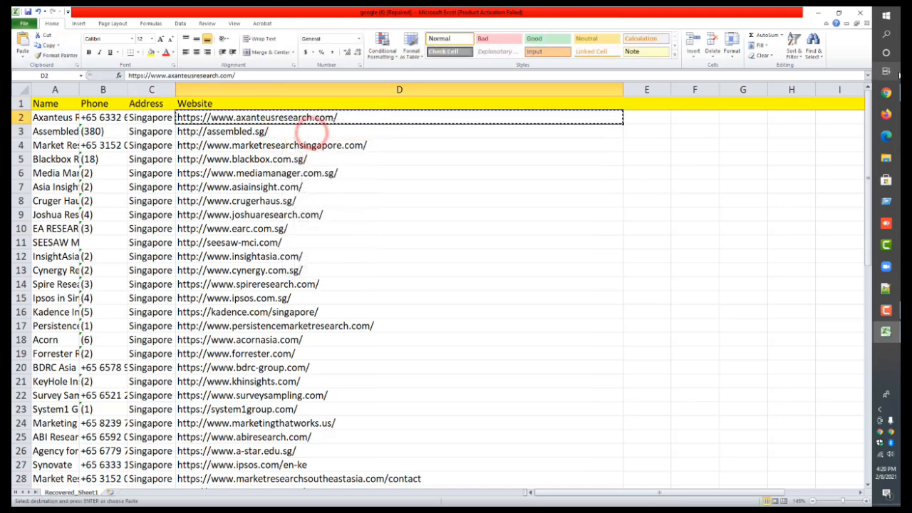
pyautogui.click(892, 93)
pyautogui.click(247, 17)
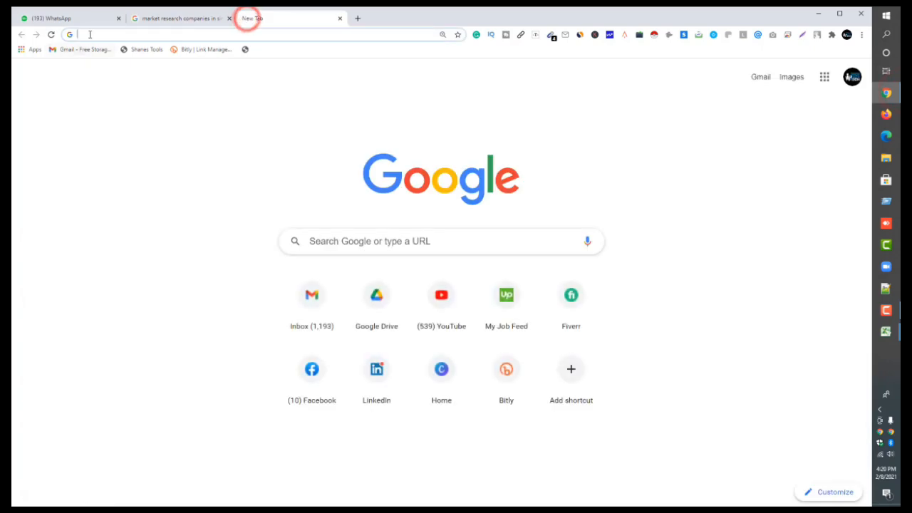
pyautogui.rightClick(91, 34)
pyautogui.click(133, 95)
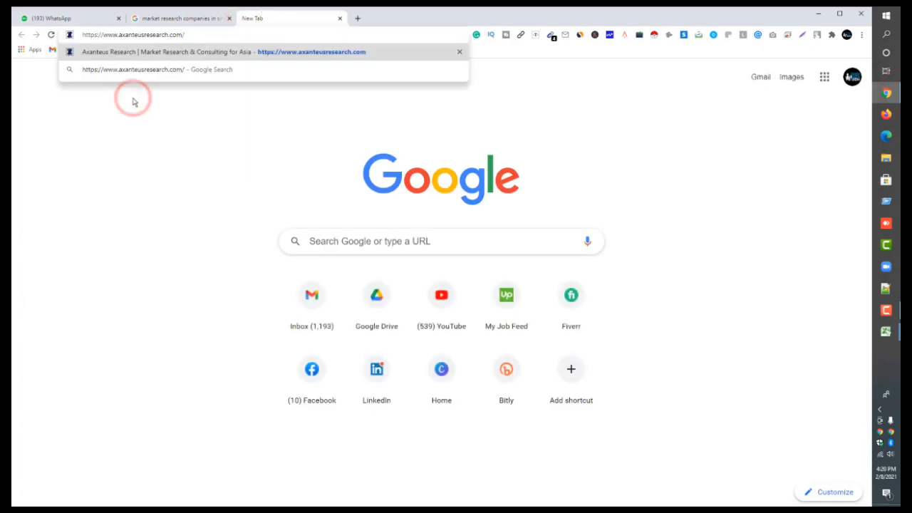
pyautogui.press('Return')
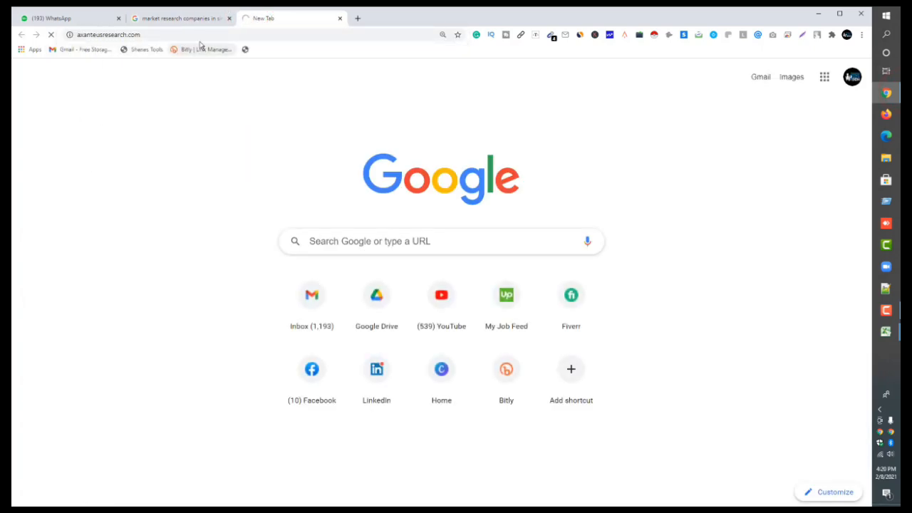
pyautogui.click(163, 35)
pyautogui.click(94, 35)
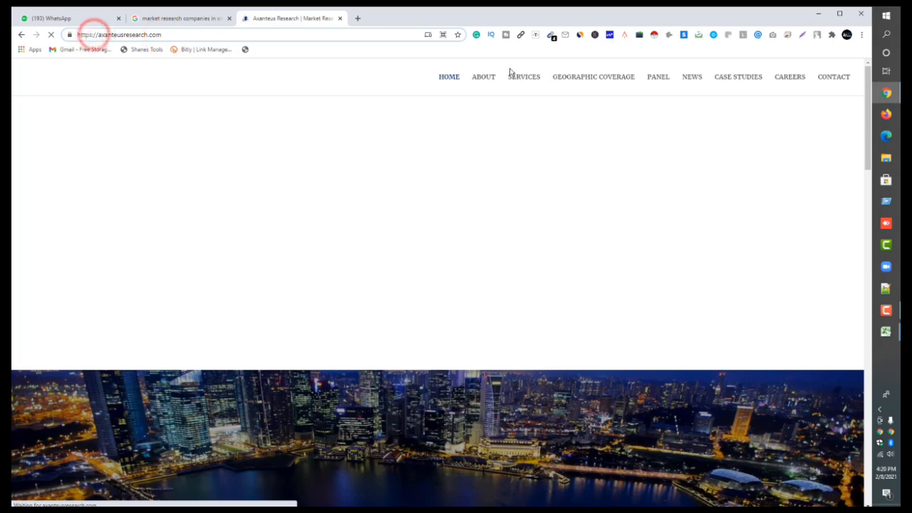
# - Open the Axanteus Research site's About page and look through it down to the footer's contact details
pyautogui.click(485, 79)
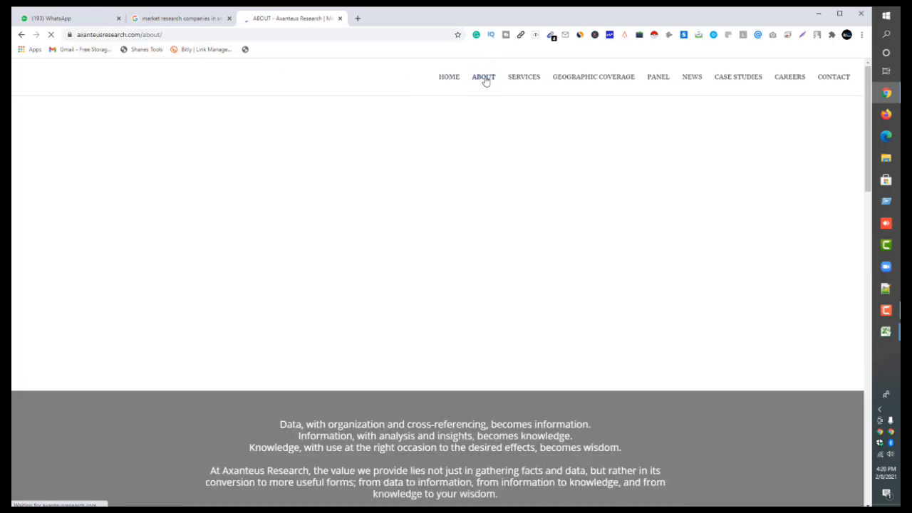
pyautogui.scroll(-5, 407, 137)
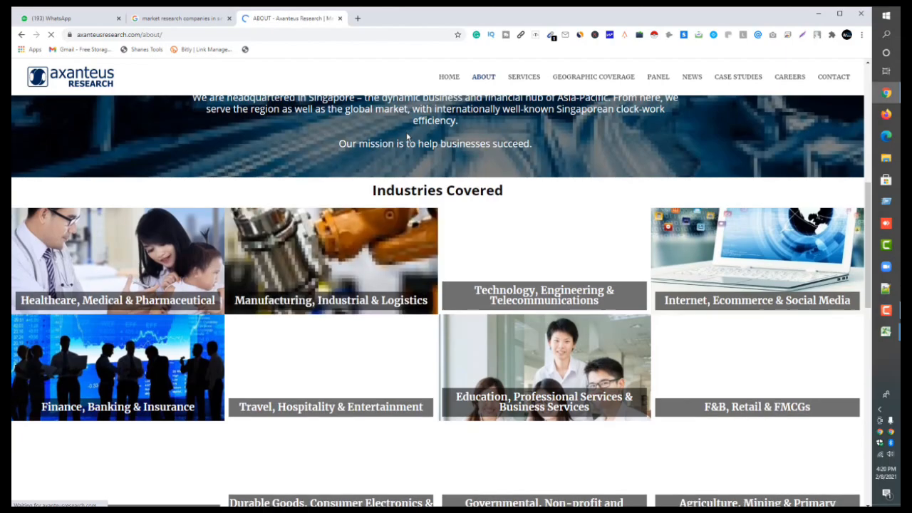
pyautogui.scroll(-7, 408, 137)
pyautogui.scroll(-3, 410, 138)
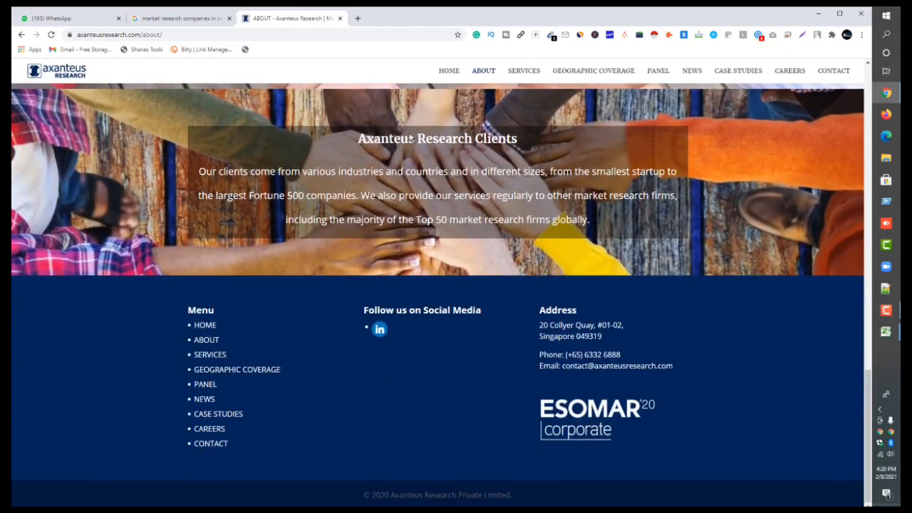
pyautogui.scroll(15, 410, 137)
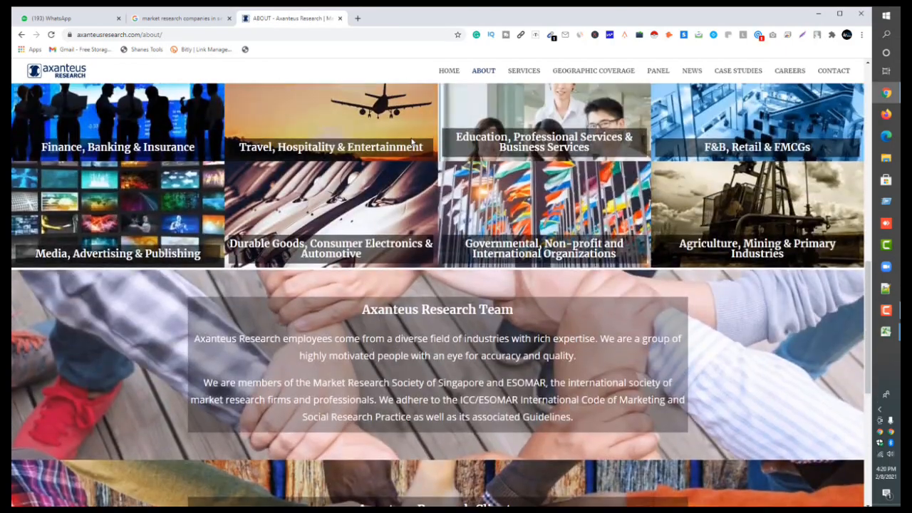
pyautogui.scroll(1, 417, 148)
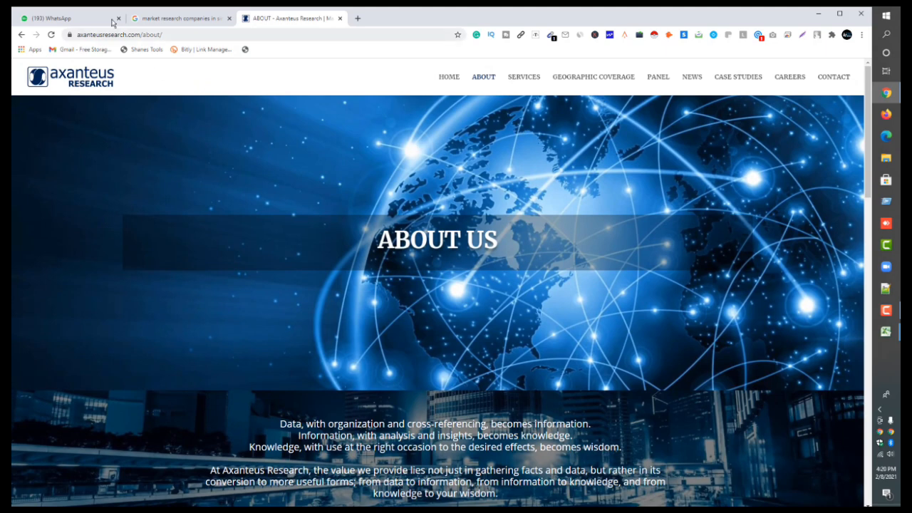
# - Replace the page address with the Google search "axanteusresearch.com"linkedin, keeping the domain in quotation marks
pyautogui.click(176, 37)
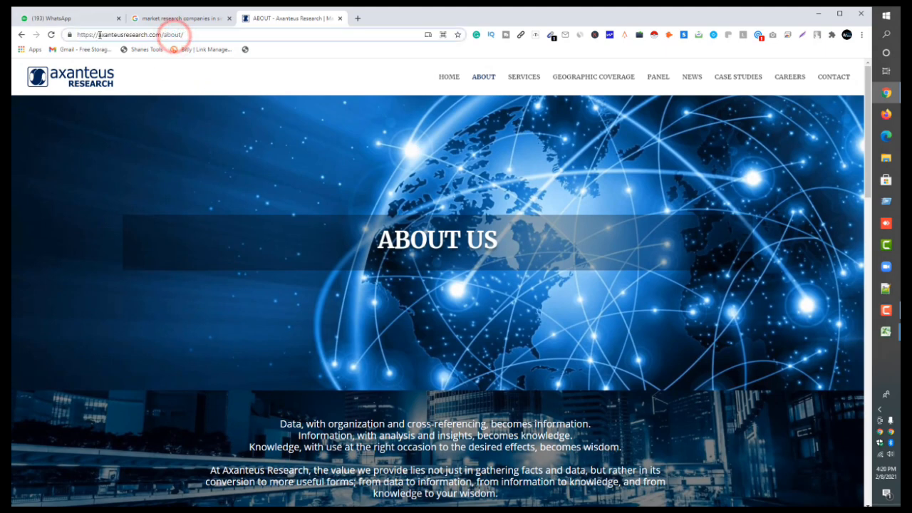
pyautogui.moveTo(98, 34); pyautogui.dragTo(39, 33)
pyautogui.press('BackSpace')
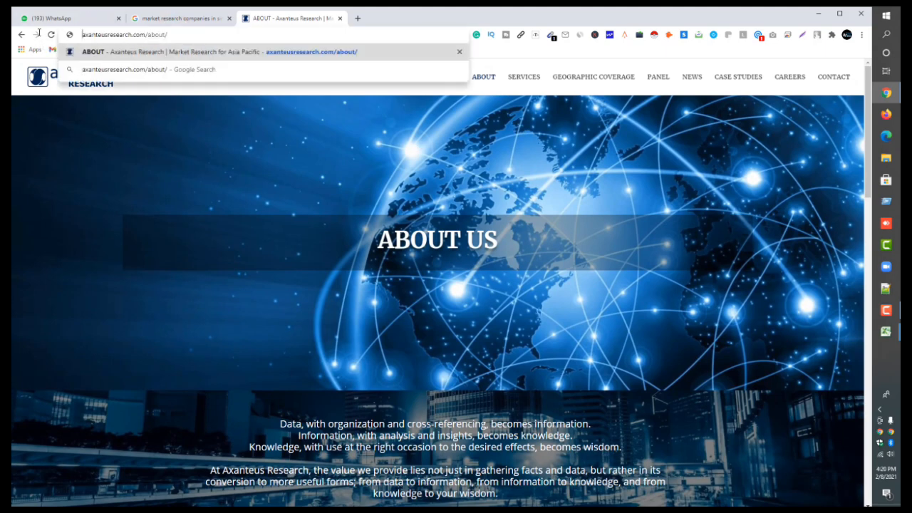
pyautogui.write('"')
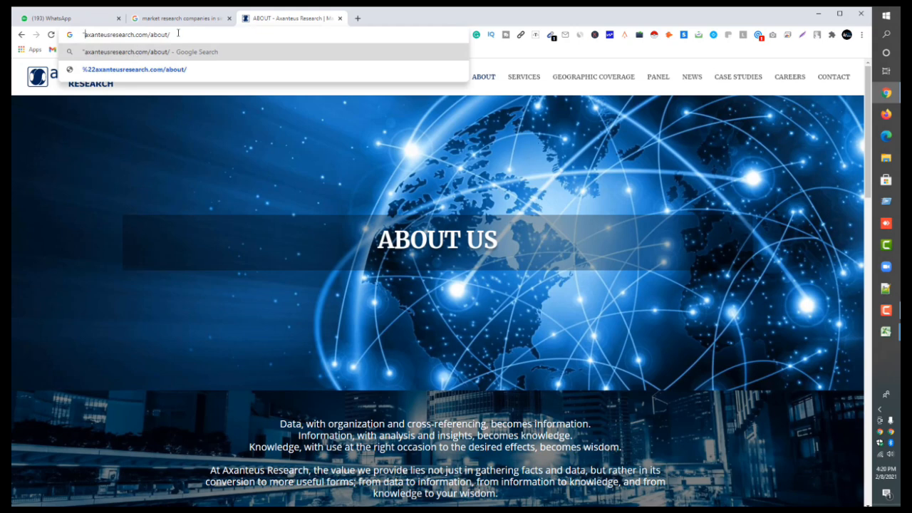
pyautogui.moveTo(178, 33); pyautogui.dragTo(149, 34)
pyautogui.write('"')
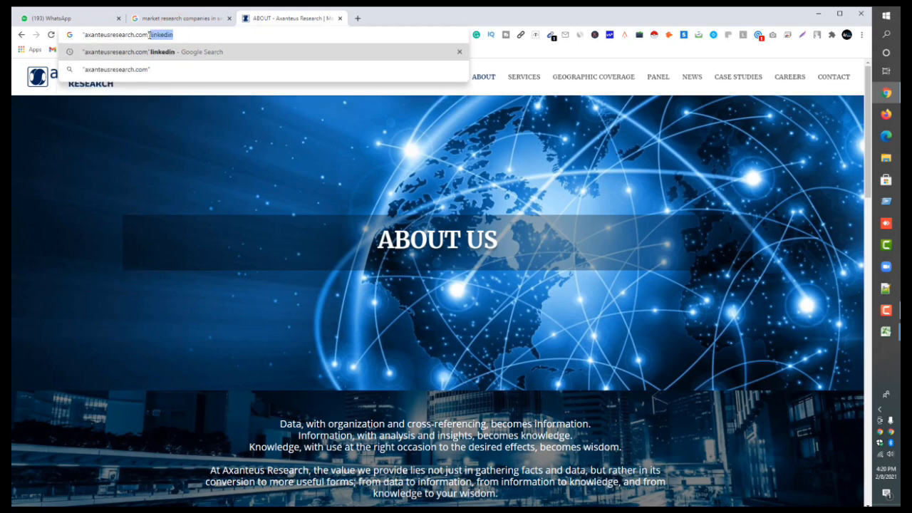
pyautogui.press('Return')
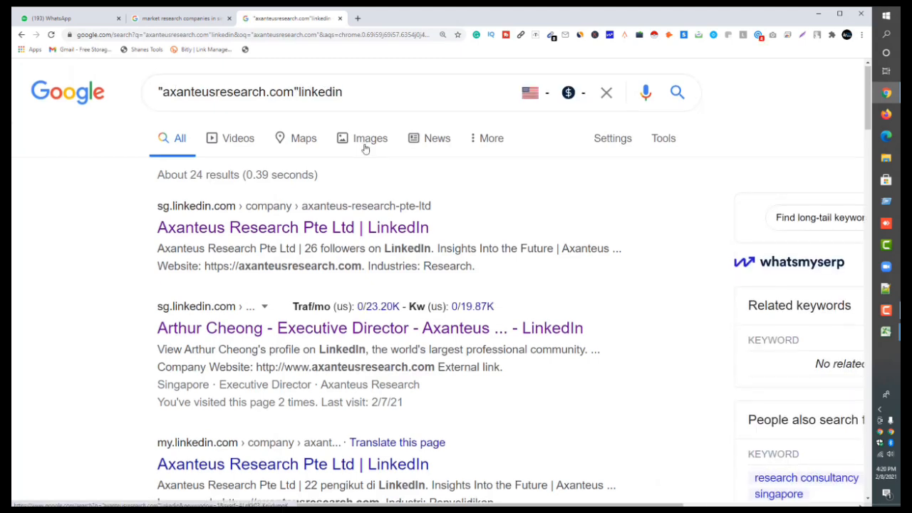
# - Open the Axanteus Research Pte Ltd LinkedIn result in a new tab, check the searched domain, and view the company page
pyautogui.scroll(-1, 366, 149)
pyautogui.rightClick(309, 186)
pyautogui.click(329, 191)
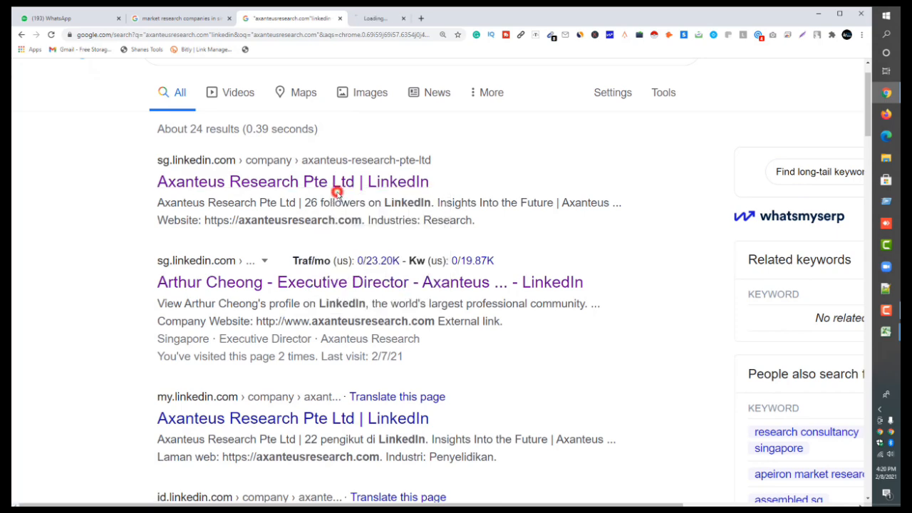
pyautogui.click(385, 17)
pyautogui.click(306, 19)
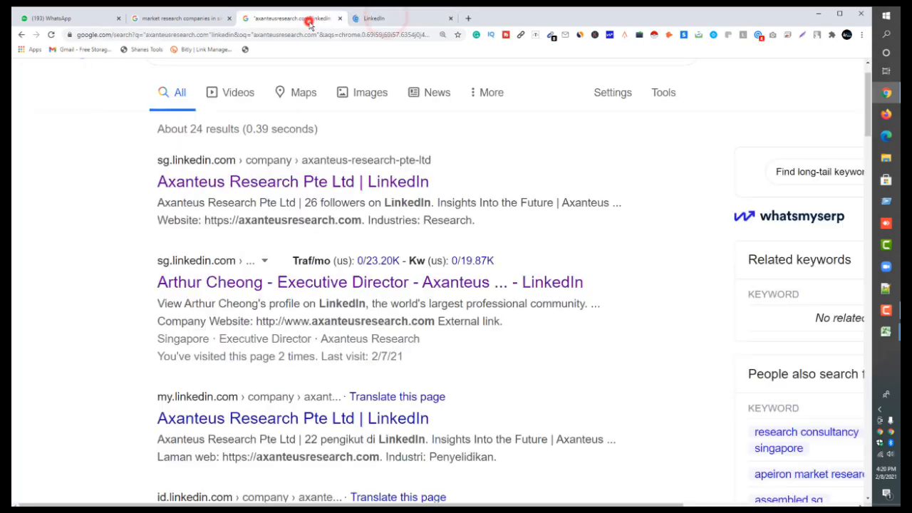
pyautogui.scroll(1, 326, 177)
pyautogui.scroll(1, 326, 177)
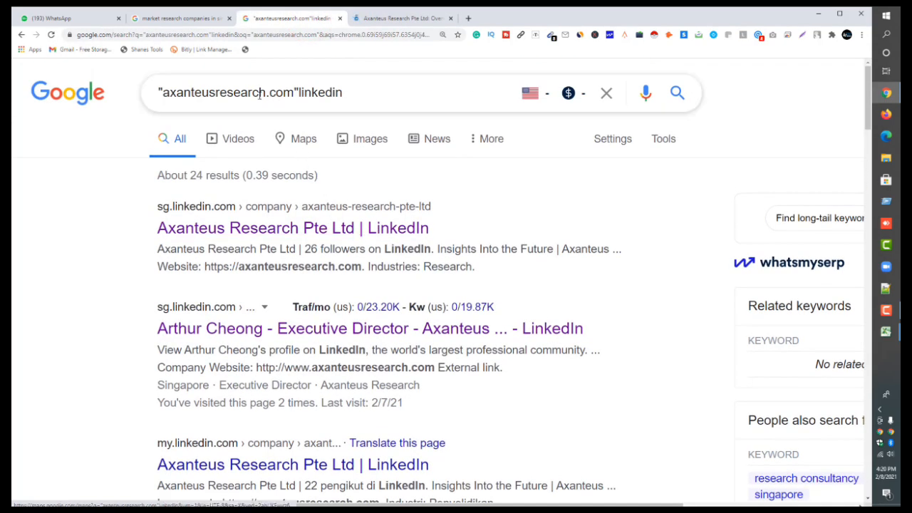
pyautogui.moveTo(163, 95); pyautogui.dragTo(294, 93)
pyautogui.click(386, 19)
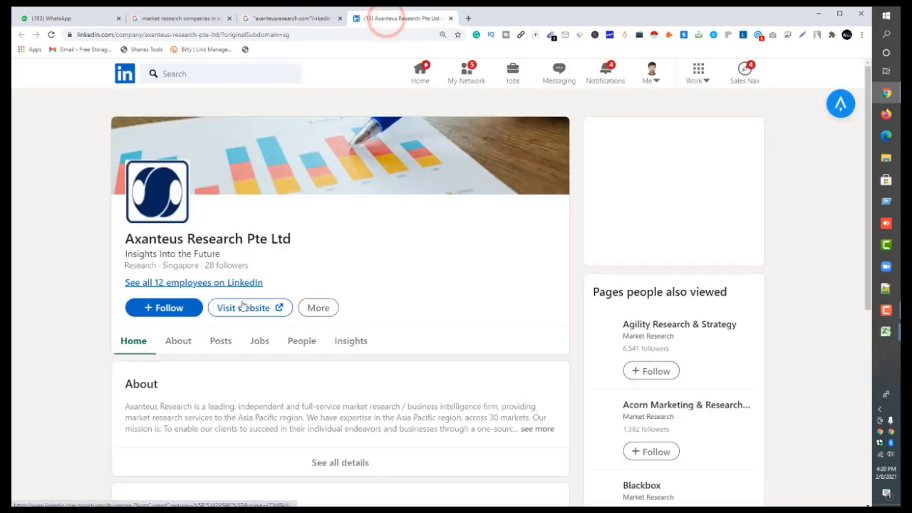
# - Visit the website linked on the LinkedIn company page, compare its domain with the Google search, and close the website's tab
pyautogui.click(253, 308)
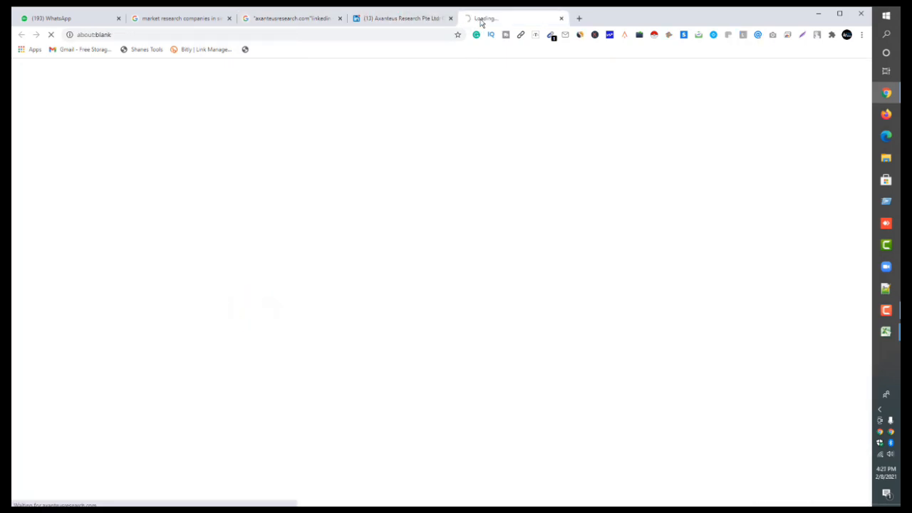
pyautogui.moveTo(485, 18); pyautogui.dragTo(396, 20)
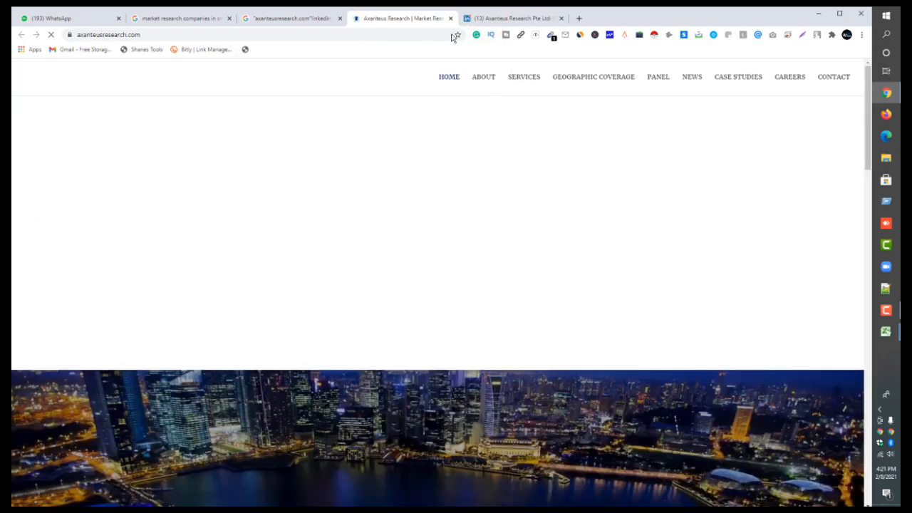
pyautogui.click(163, 33)
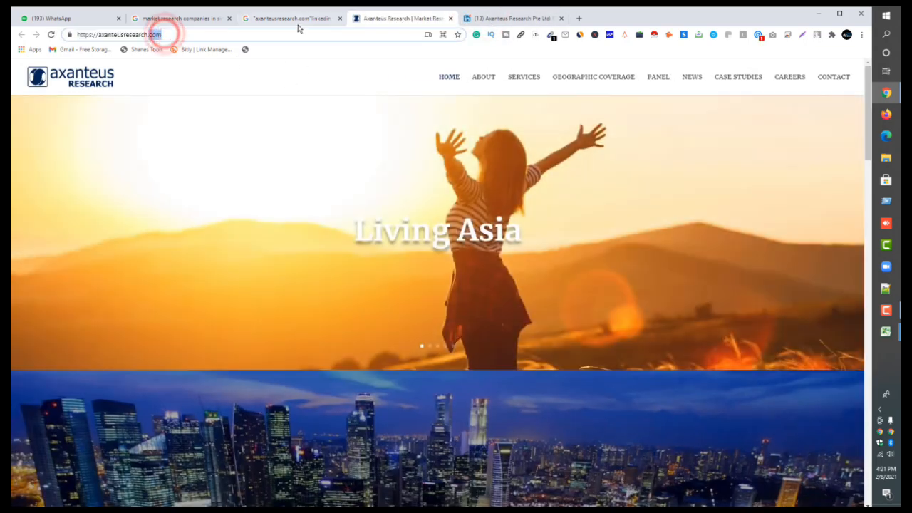
pyautogui.click(295, 20)
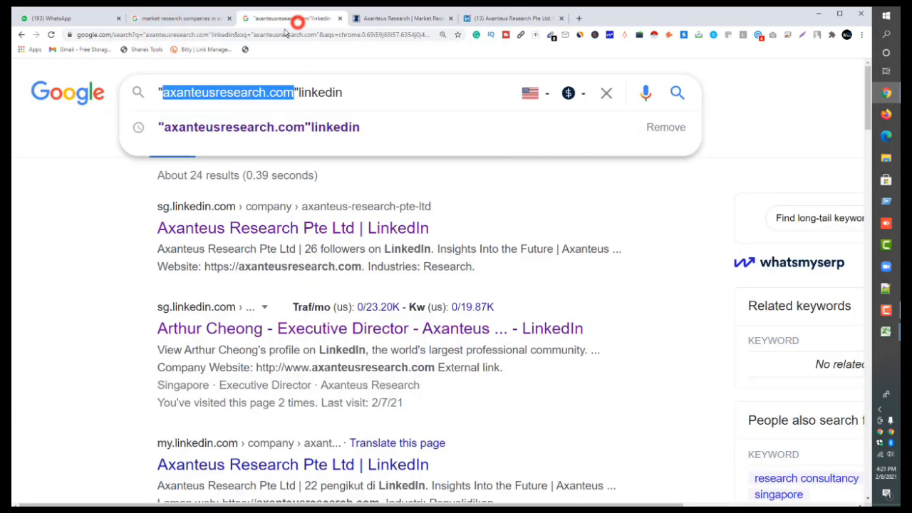
pyautogui.click(449, 18)
pyautogui.click(393, 18)
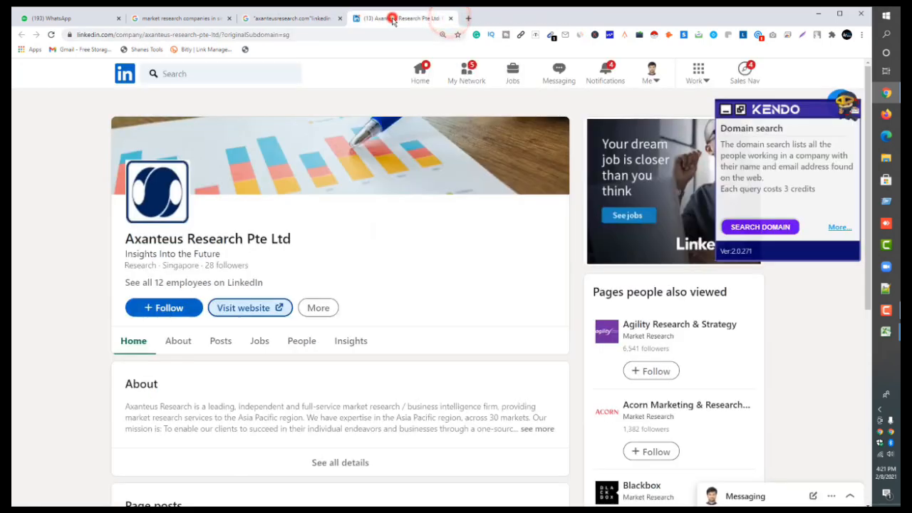
# - Open the Axanteus executive director's LinkedIn result in a new tab and place that tab after the company page
pyautogui.click(295, 18)
pyautogui.scroll(-2, 266, 166)
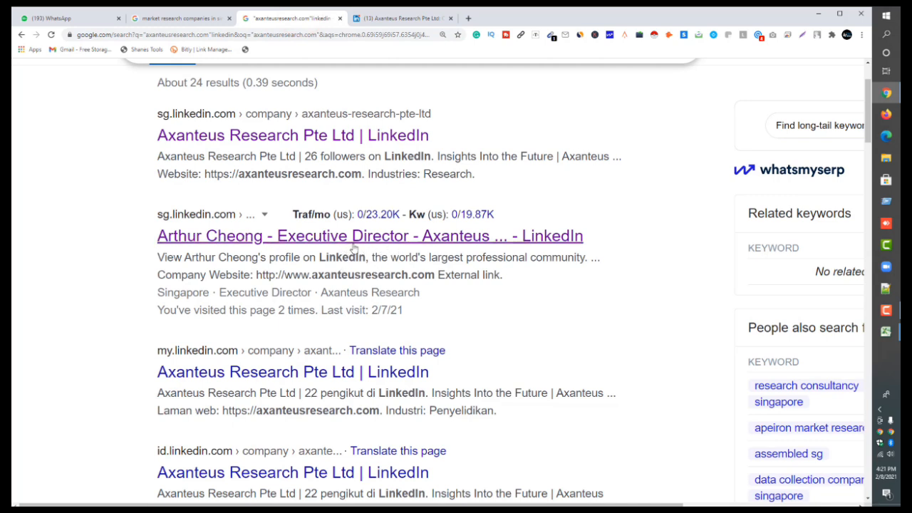
pyautogui.rightClick(326, 242)
pyautogui.click(354, 247)
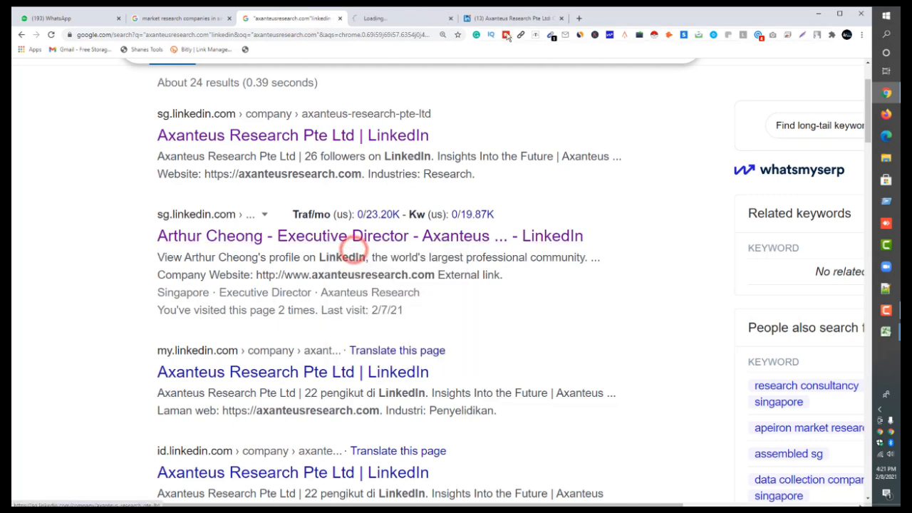
pyautogui.click(411, 19)
pyautogui.moveTo(396, 18); pyautogui.dragTo(536, 16)
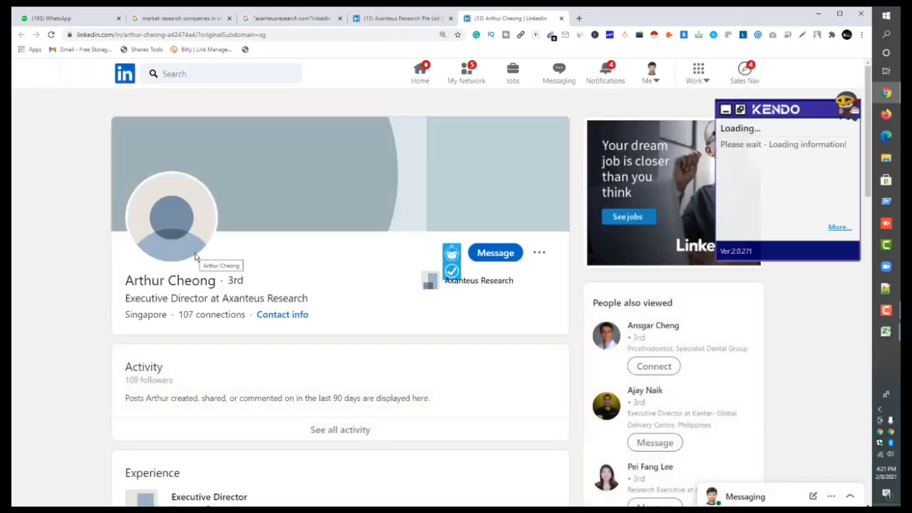
# - Examine the executive director's LinkedIn profile address, name, job title and location
pyautogui.click(163, 34)
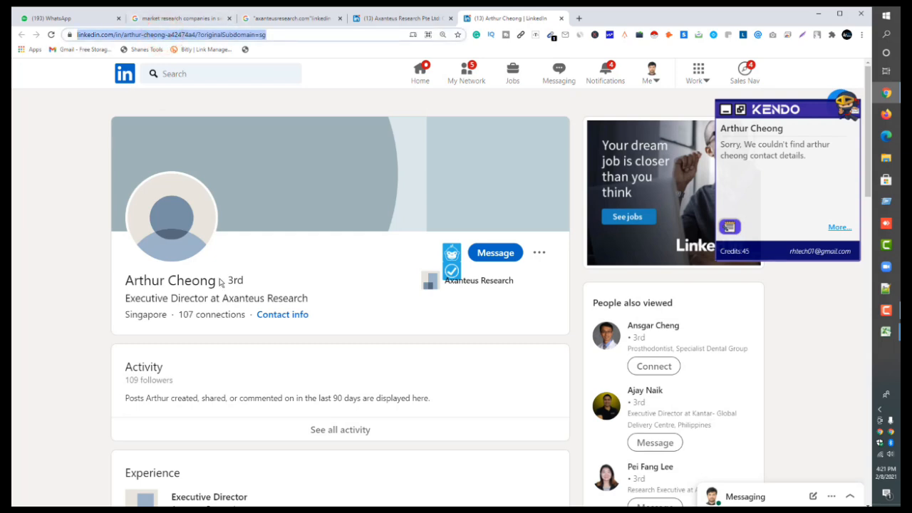
pyautogui.moveTo(218, 279); pyautogui.dragTo(383, 322)
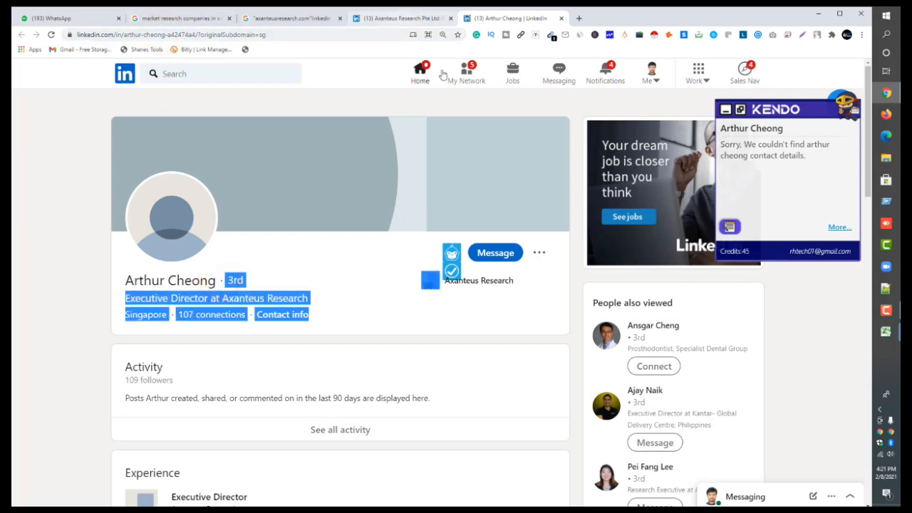
pyautogui.click(383, 322)
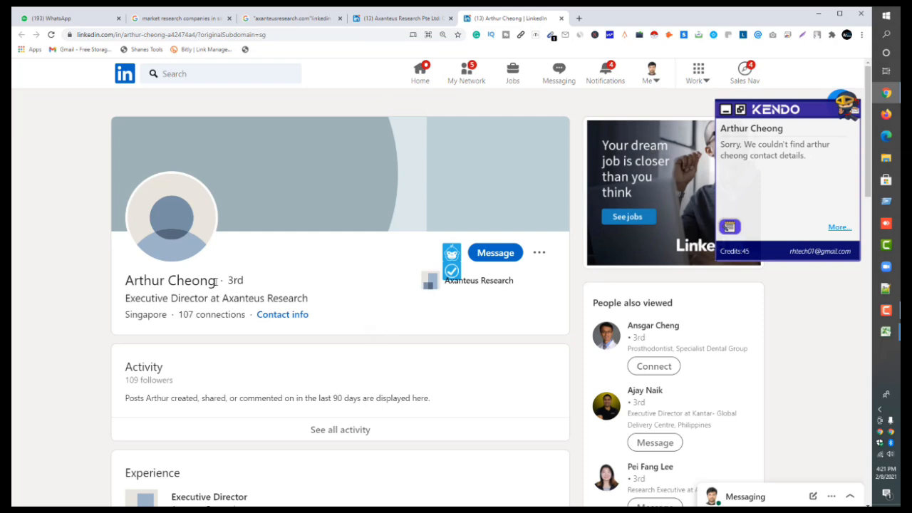
# - Open gmail.com in a new tab
pyautogui.click(579, 19)
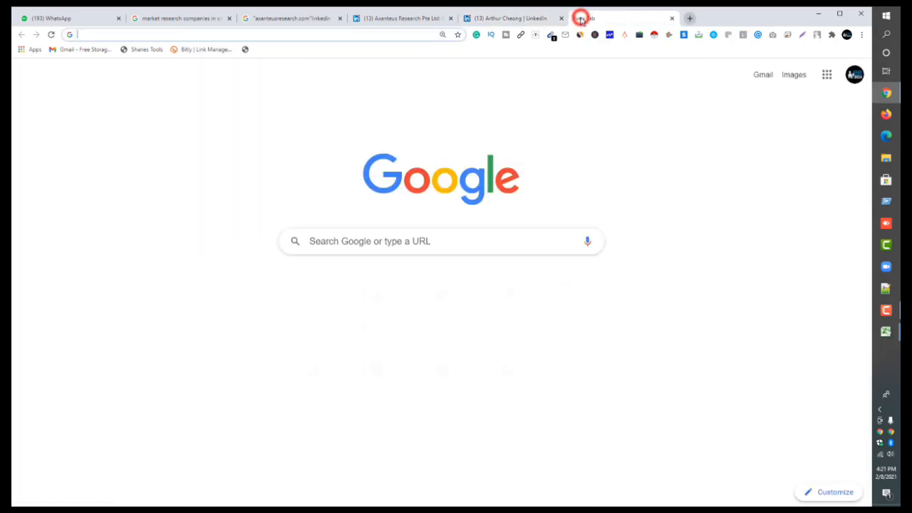
pyautogui.write('gmail.com')
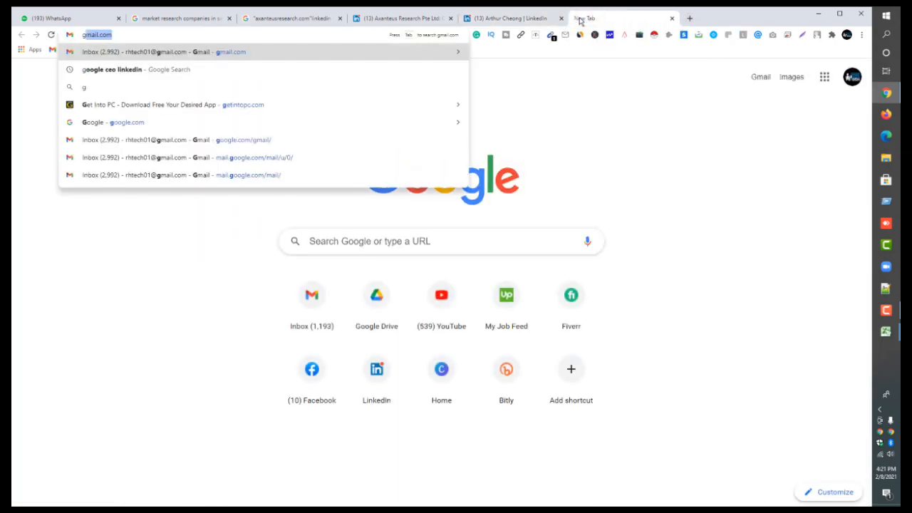
pyautogui.press('Return')
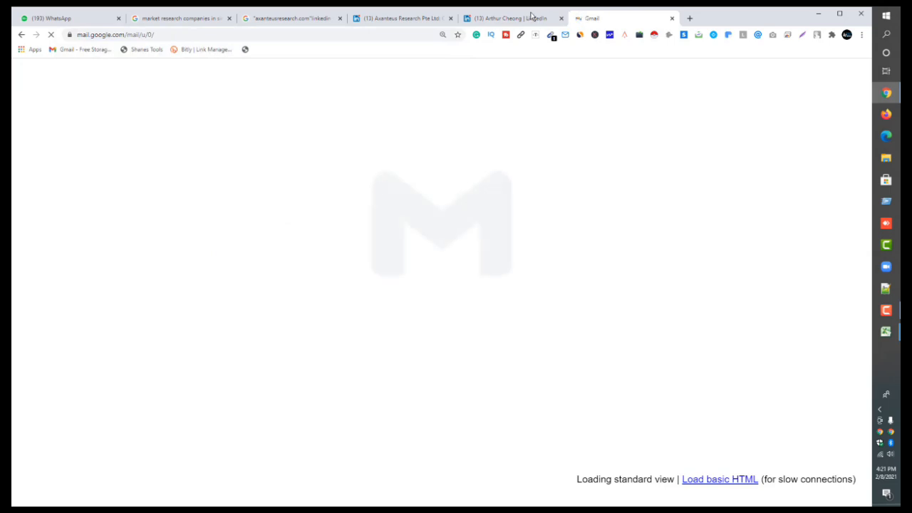
# - Copy the executive director's full name from the heading of the LinkedIn profile
pyautogui.click(531, 17)
pyautogui.doubleClick(176, 280)
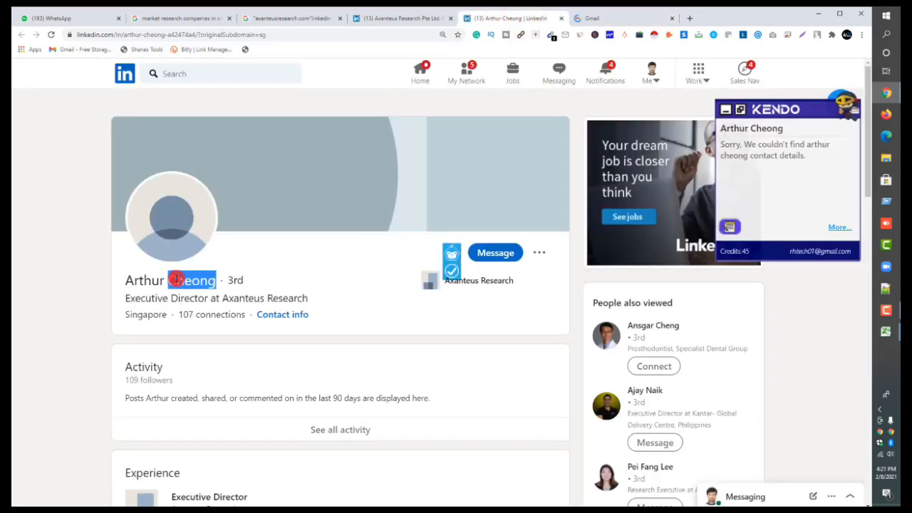
pyautogui.tripleClick(177, 280)
pyautogui.rightClick(179, 279)
pyautogui.click(189, 284)
# - Start a new Gmail message and paste the executive director's name followed by "@" as the recipient
pyautogui.click(590, 22)
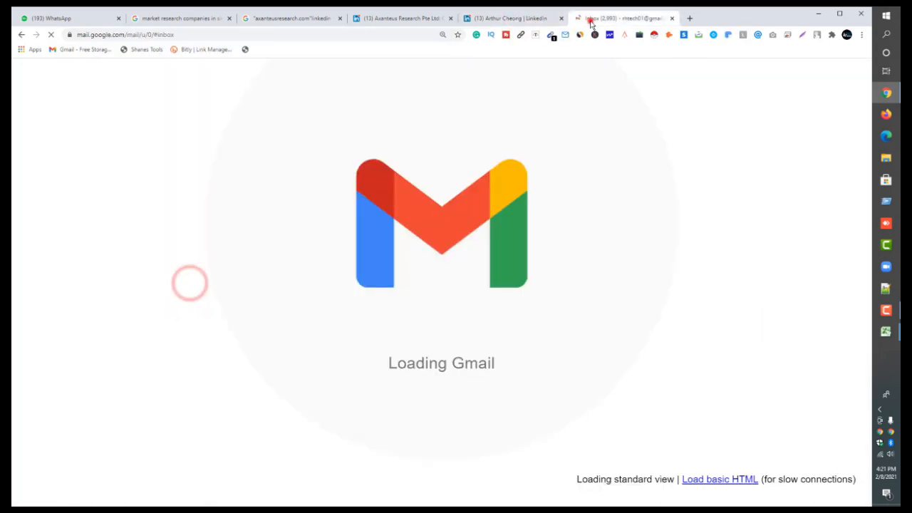
pyautogui.click(88, 144)
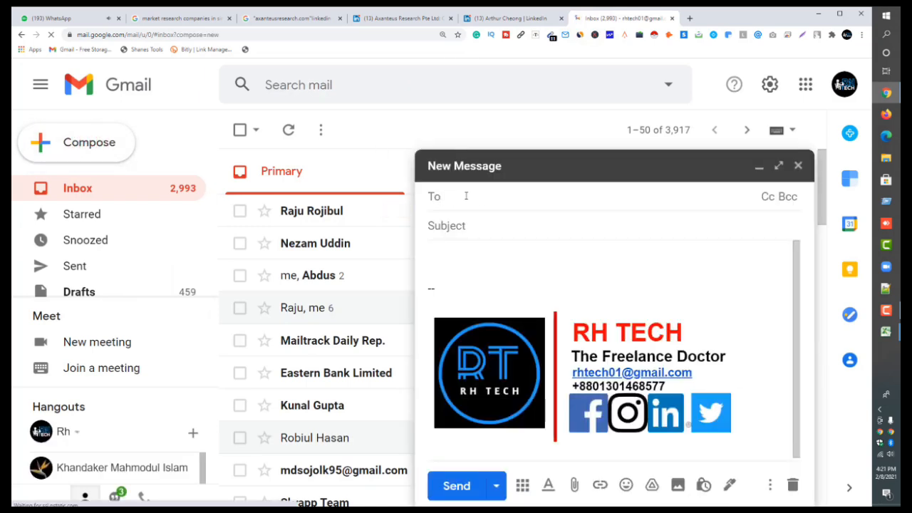
pyautogui.rightClick(464, 196)
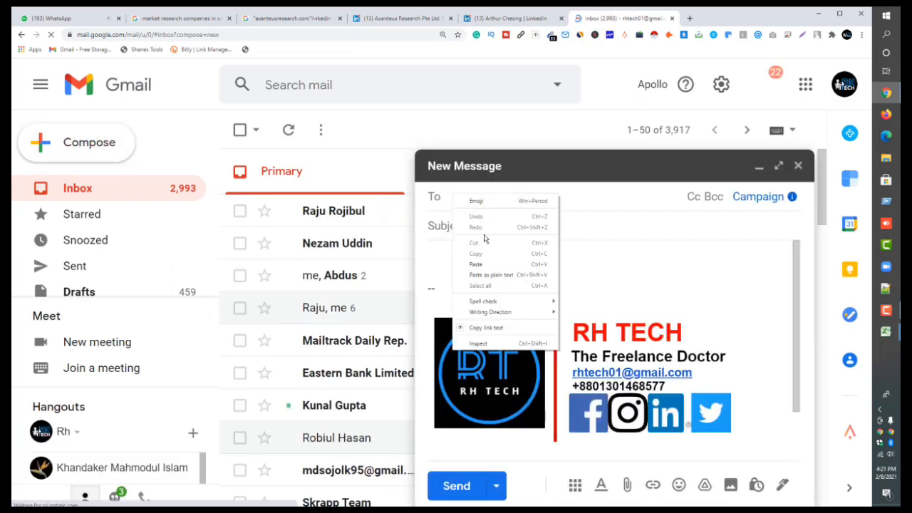
pyautogui.click(483, 263)
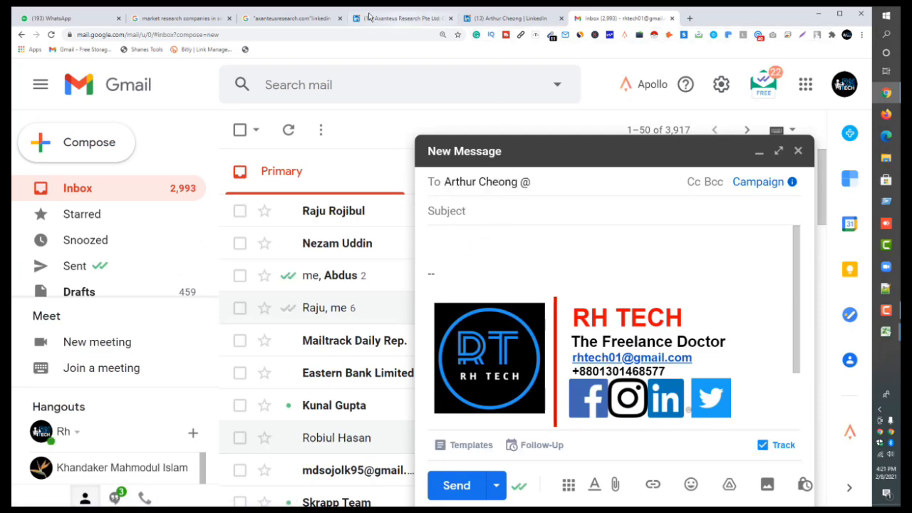
# - Copy the domain axanteusresearch.com from the query of the company's Google search
pyautogui.click(292, 17)
pyautogui.scroll(2, 307, 169)
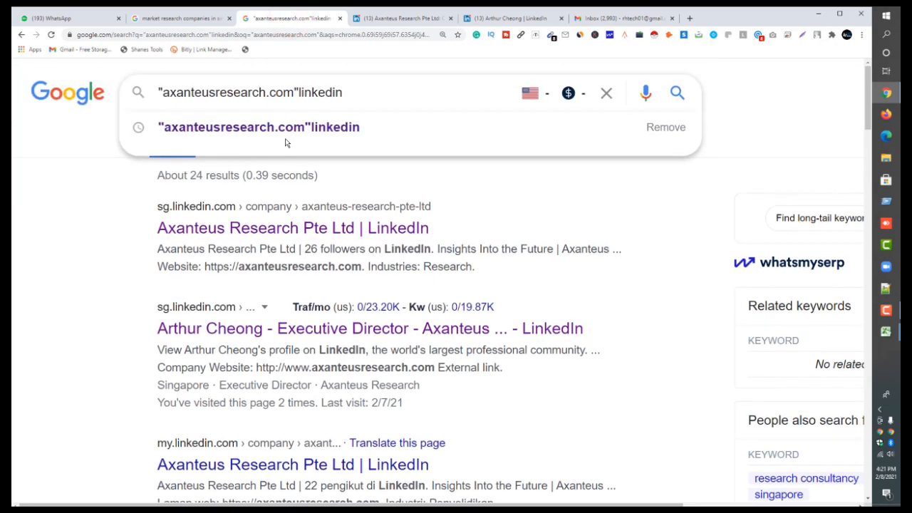
pyautogui.click(304, 127)
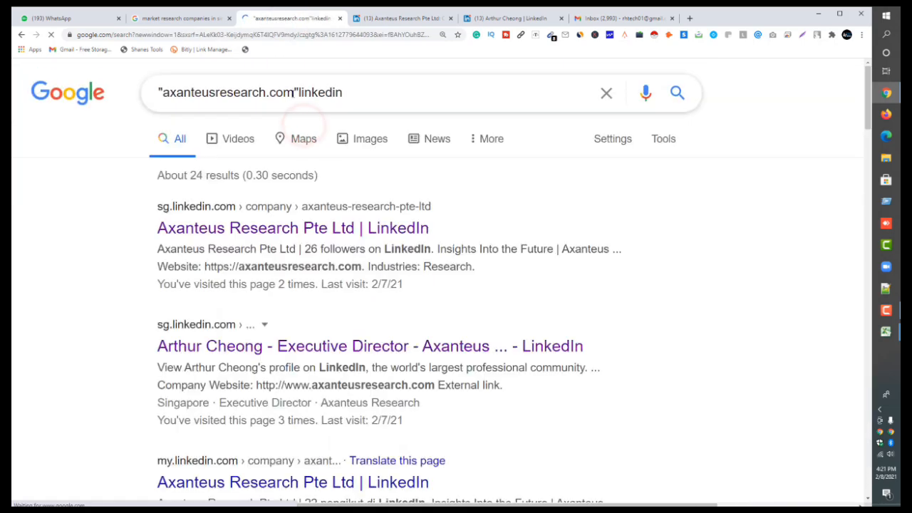
pyautogui.click(292, 92)
pyautogui.moveTo(258, 89); pyautogui.dragTo(171, 91)
pyautogui.moveTo(172, 91); pyautogui.dragTo(286, 90)
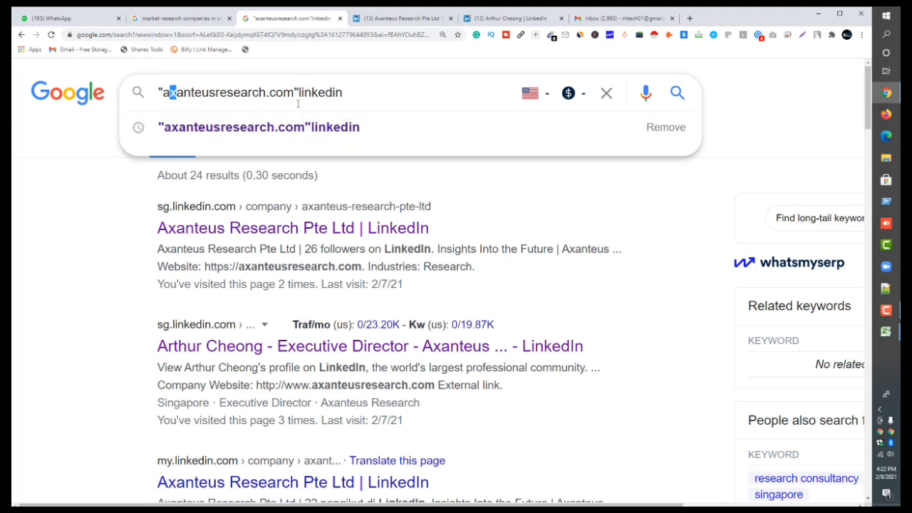
pyautogui.moveTo(297, 97); pyautogui.dragTo(170, 92)
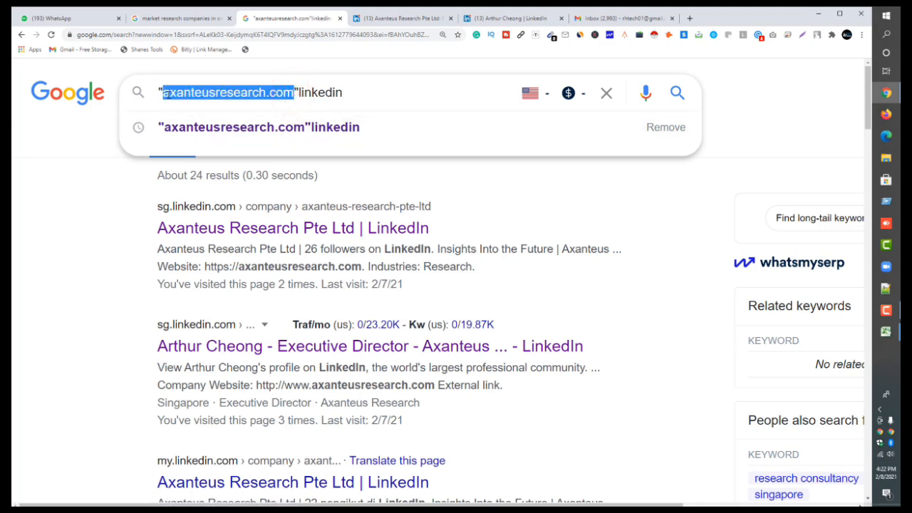
# - Complete the Gmail recipient with axanteusresearch.com after the "@" and accept the suggested email address of the executive director
pyautogui.click(614, 18)
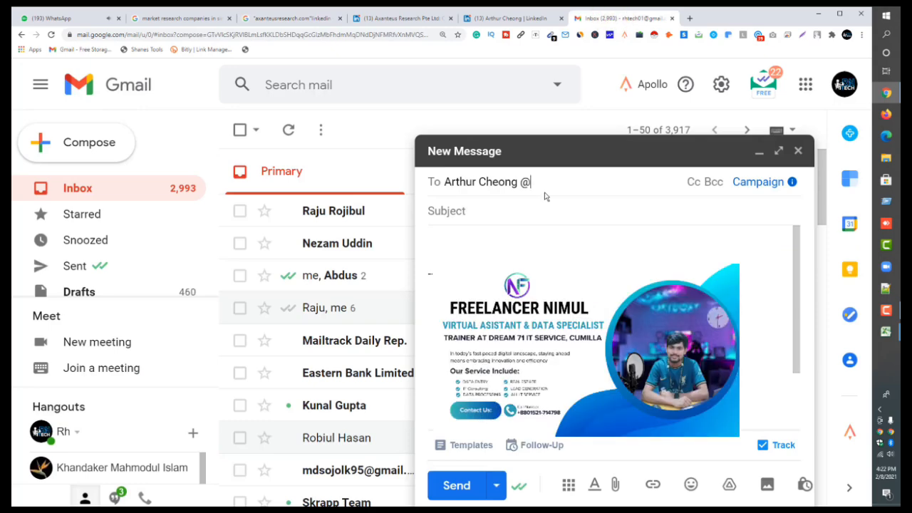
pyautogui.hotkey('ctrl', 'v')
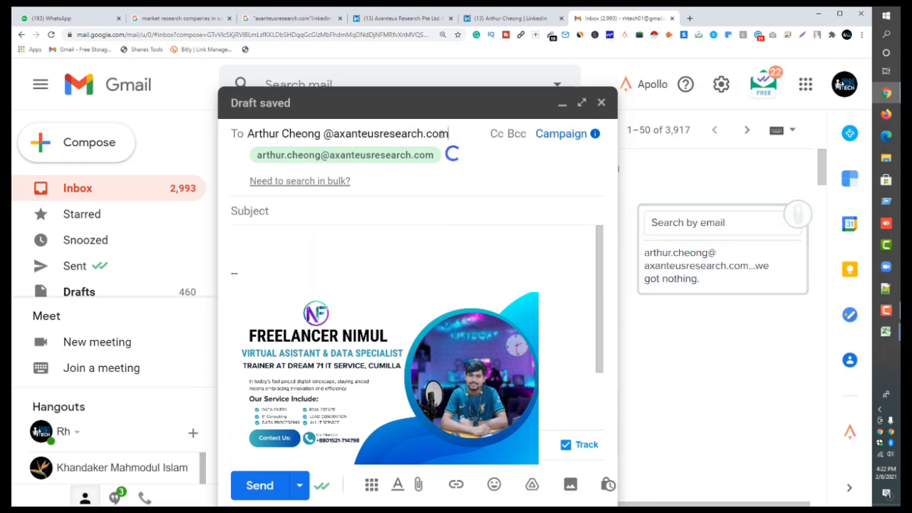
pyautogui.click(300, 155)
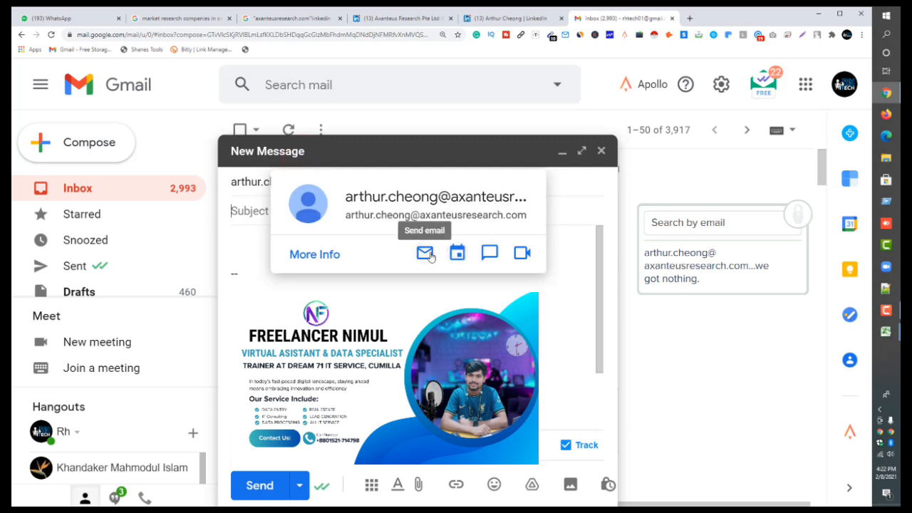